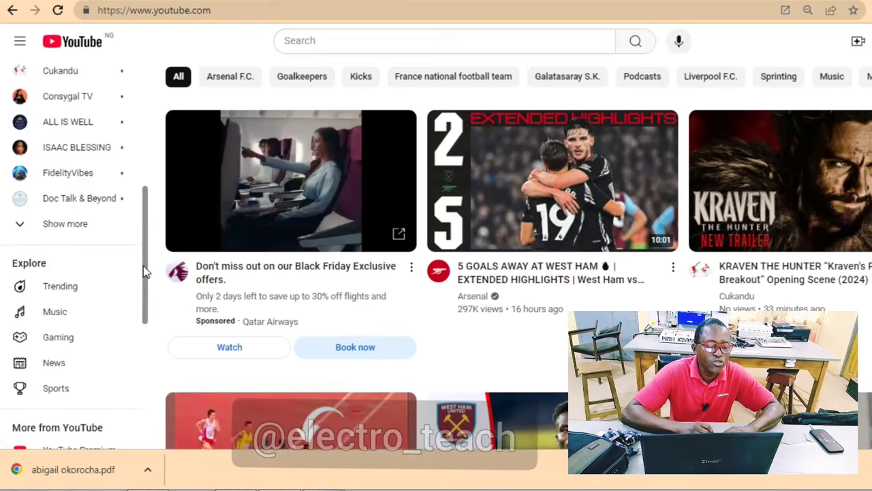
- Open the channel customization page in YouTube Studio and show its profile settings
{"action": "left_click", "coordinate": [75, 320]}
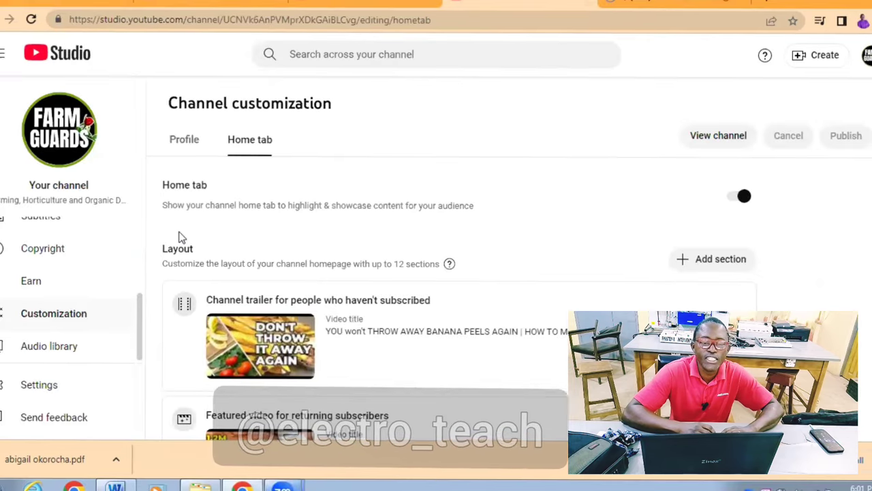
{"action": "left_click_drag", "start_coordinate": [140, 314], "coordinate": [145, 195]}
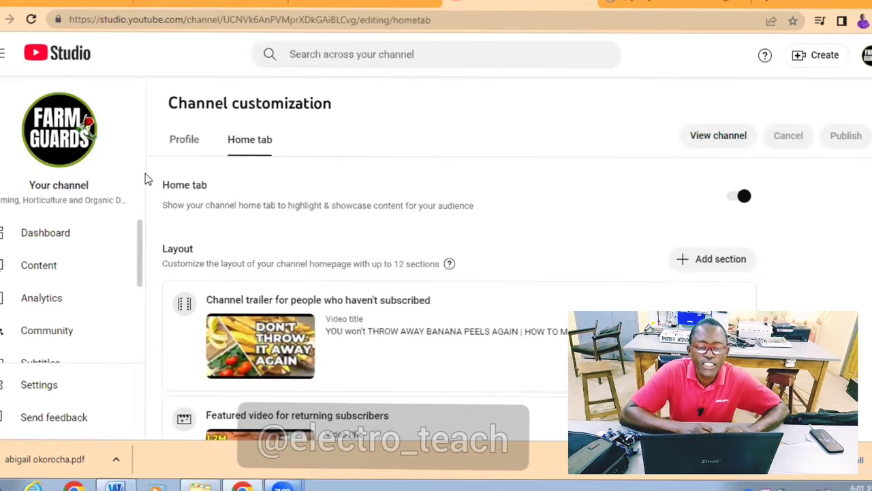
{"action": "scroll", "coordinate": [140, 232], "scroll_direction": "down", "scroll_amount": 1}
{"action": "left_click_drag", "start_coordinate": [140, 235], "coordinate": [140, 300]}
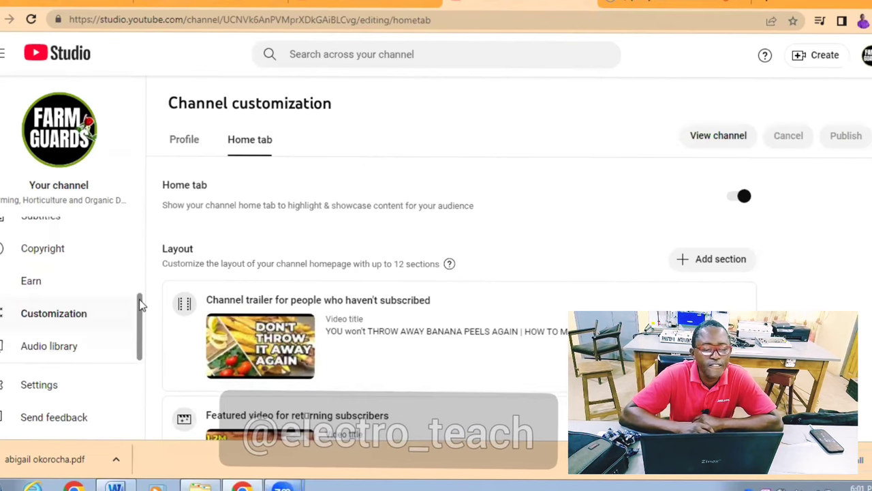
{"action": "left_click", "coordinate": [73, 320]}
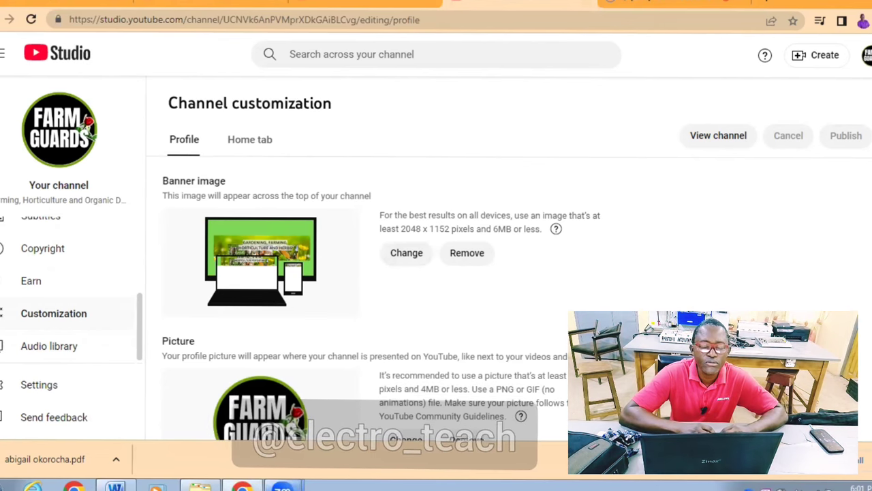
{"action": "scroll", "coordinate": [704, 210], "scroll_direction": "down", "scroll_amount": 2}
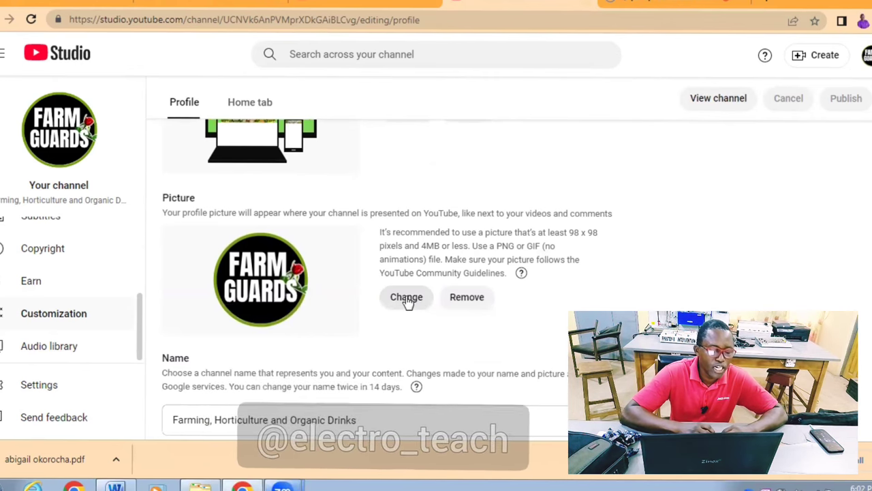
{"action": "left_click", "coordinate": [407, 300]}
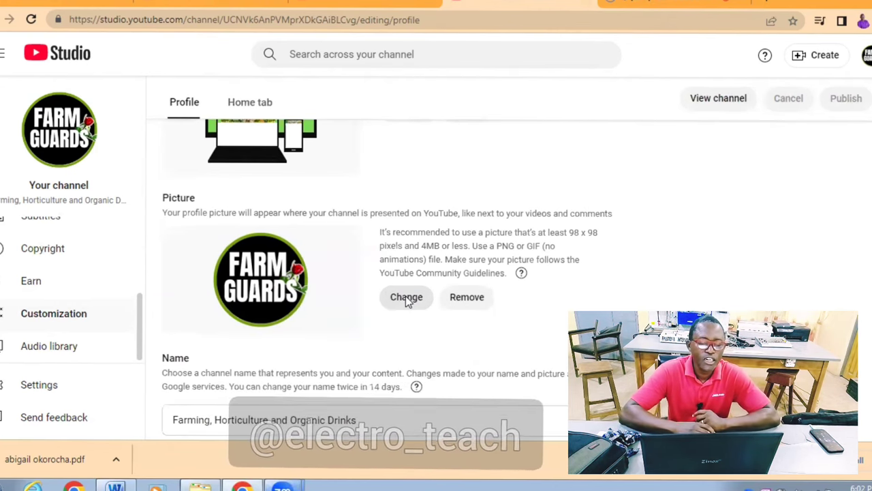
{"action": "left_click", "coordinate": [407, 299]}
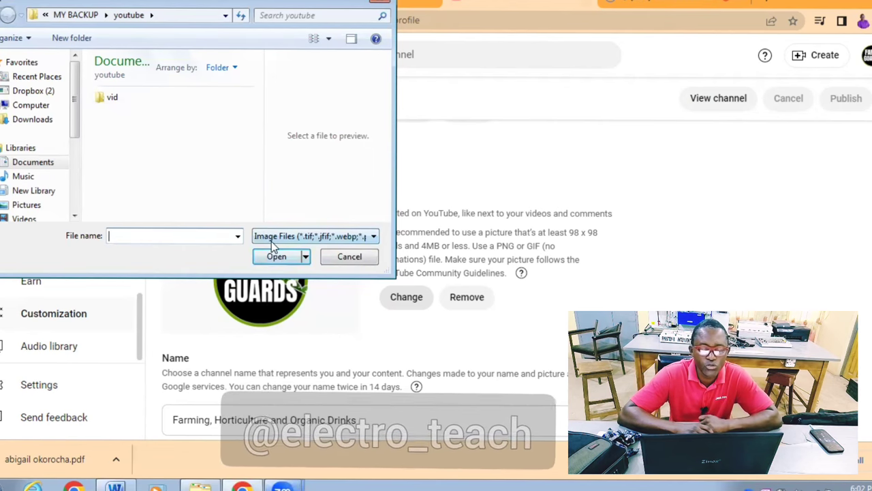
{"action": "left_click", "coordinate": [348, 257]}
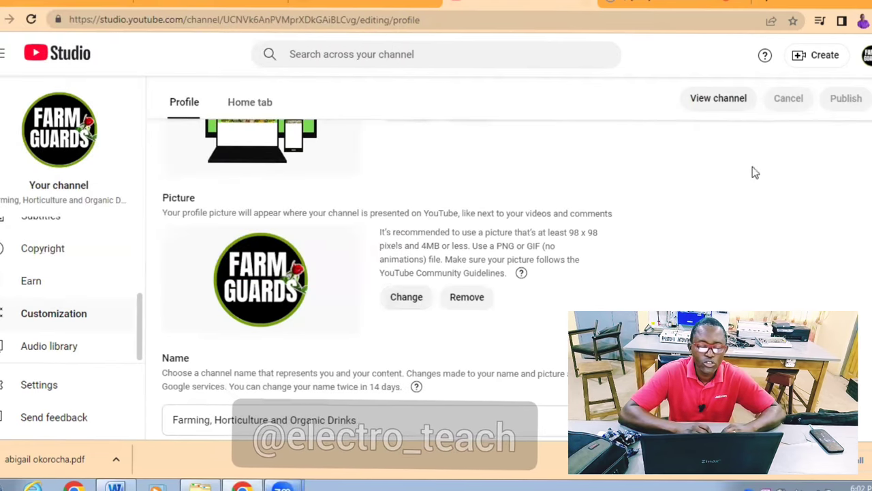
- Review the home tab layout of the channel customization, from the channel trailer down to the playlist section
{"action": "scroll", "coordinate": [381, 273], "scroll_direction": "up", "scroll_amount": 3}
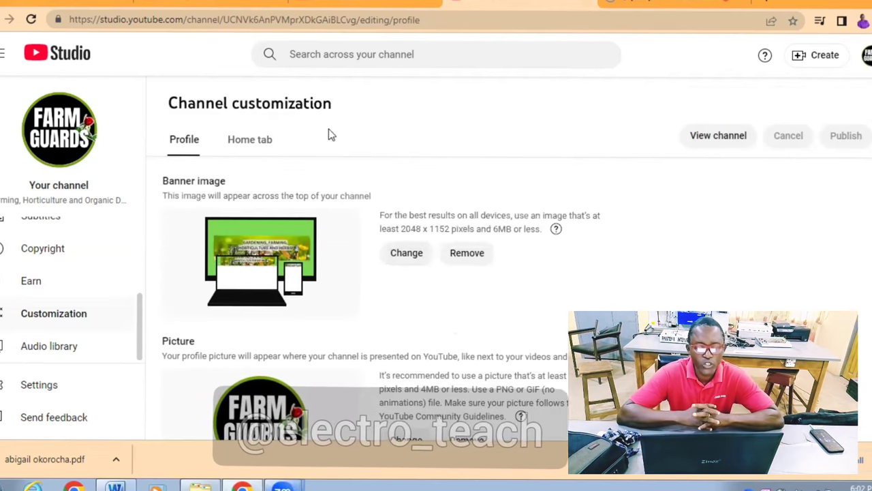
{"action": "left_click", "coordinate": [256, 144]}
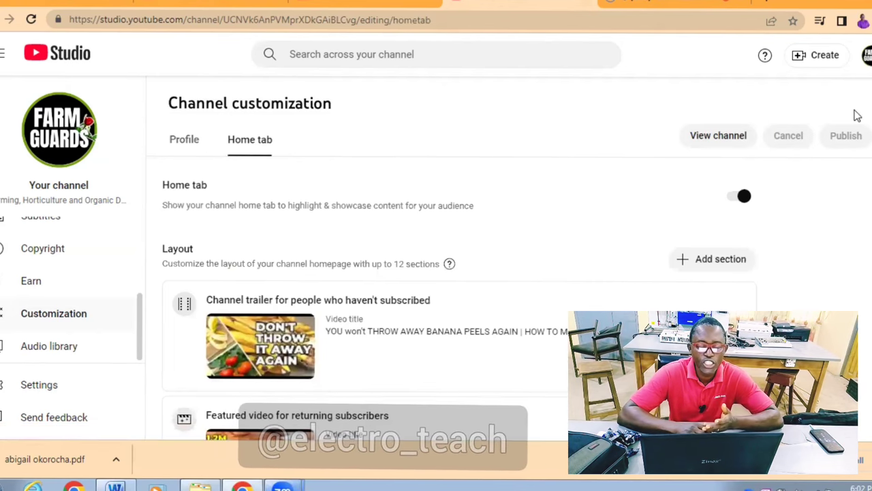
{"action": "scroll", "coordinate": [855, 115], "scroll_direction": "down", "scroll_amount": 2}
{"action": "scroll", "coordinate": [460, 272], "scroll_direction": "down", "scroll_amount": 6}
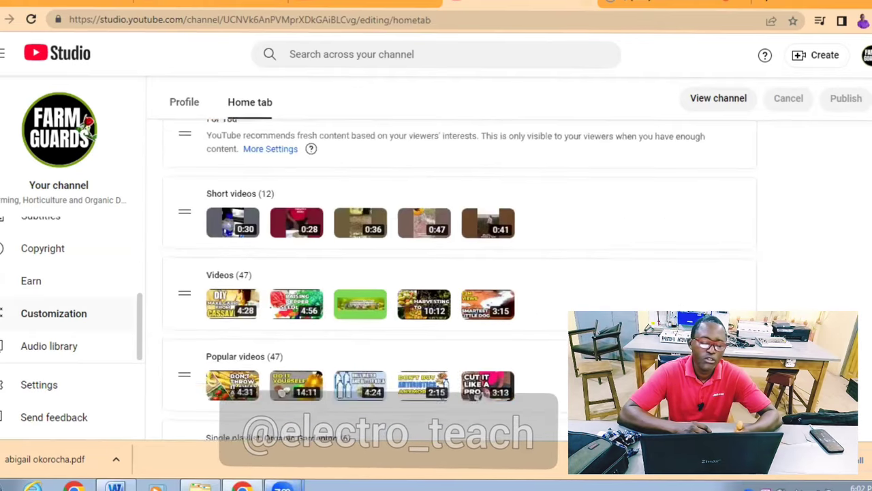
{"action": "scroll", "coordinate": [460, 247], "scroll_direction": "up", "scroll_amount": 1}
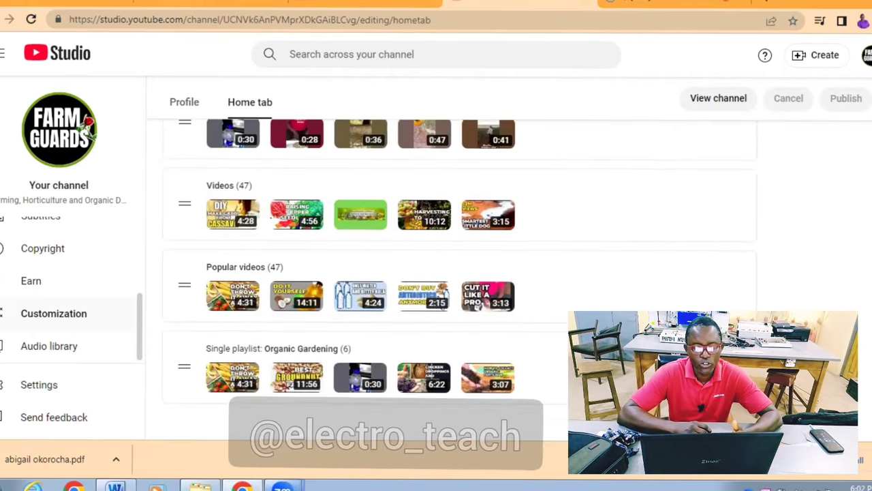
{"action": "scroll", "coordinate": [460, 273], "scroll_direction": "up", "scroll_amount": 8}
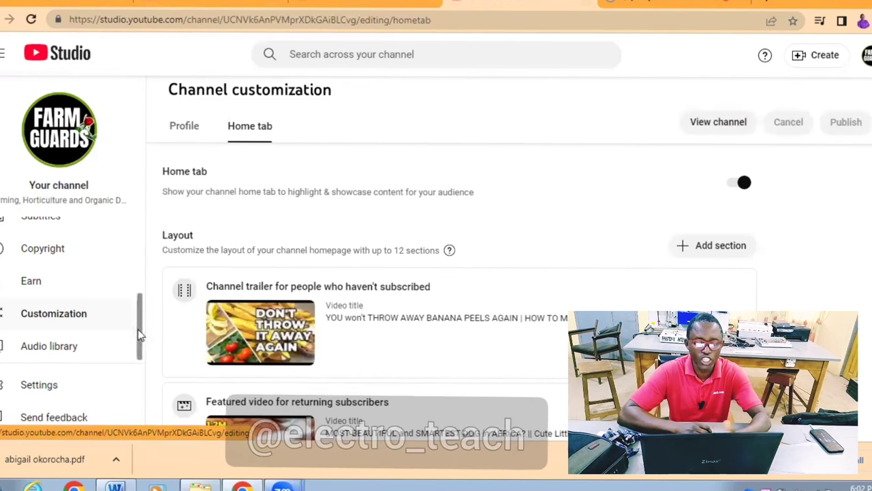
- Open the channel's basic info settings and review the country of residence and the full keyword list
{"action": "left_click", "coordinate": [31, 393]}
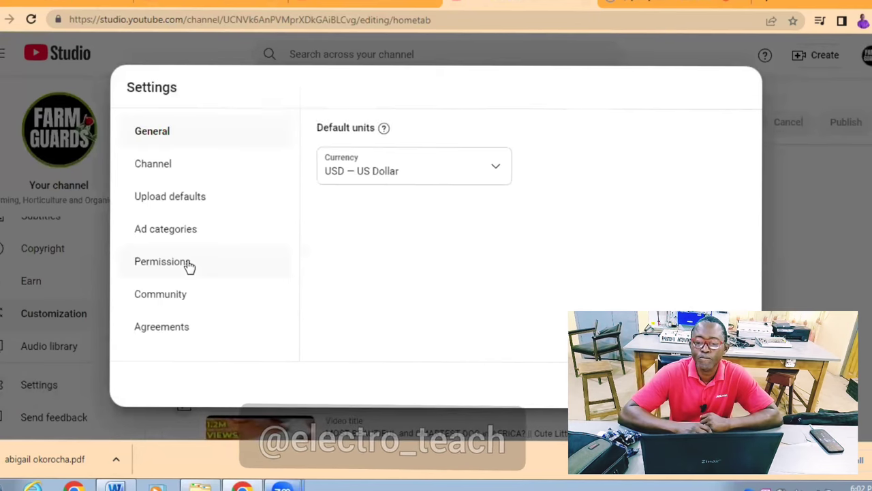
{"action": "left_click", "coordinate": [153, 171]}
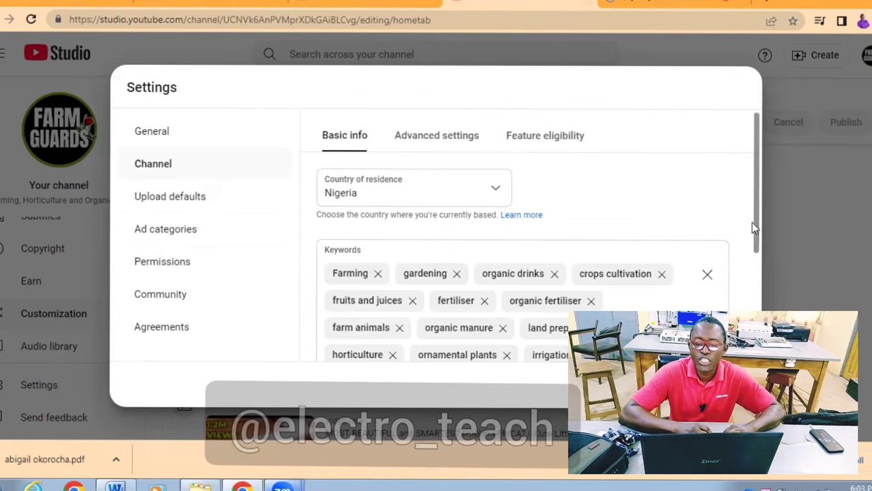
{"action": "left_click_drag", "start_coordinate": [753, 228], "coordinate": [760, 263]}
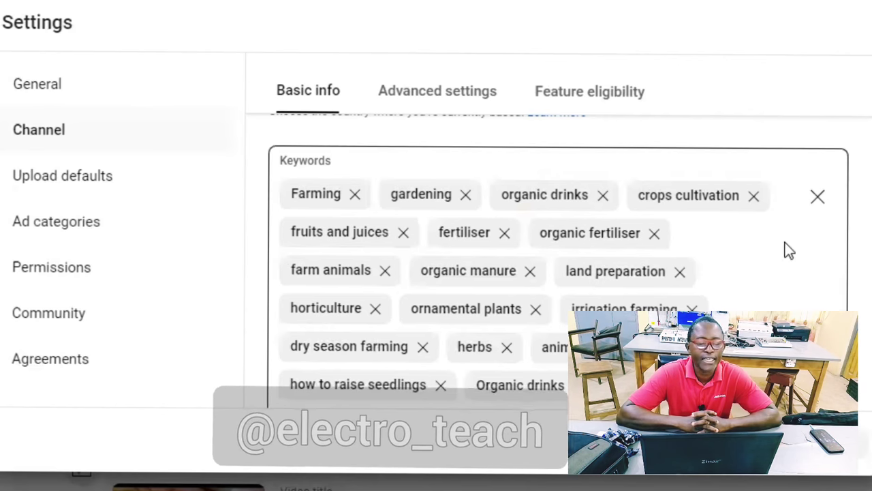
{"action": "scroll", "coordinate": [827, 276], "scroll_direction": "down", "scroll_amount": 3}
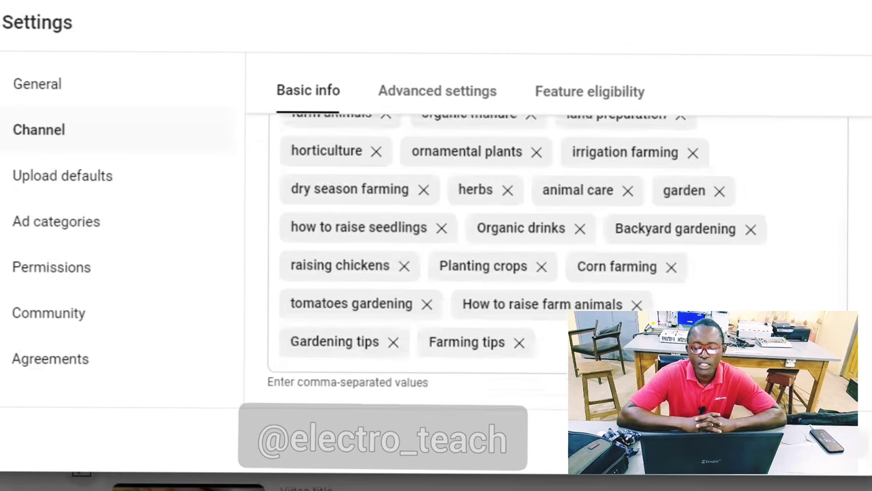
{"action": "scroll", "coordinate": [523, 273], "scroll_direction": "up", "scroll_amount": 1}
{"action": "scroll", "coordinate": [864, 251], "scroll_direction": "up", "scroll_amount": 4}
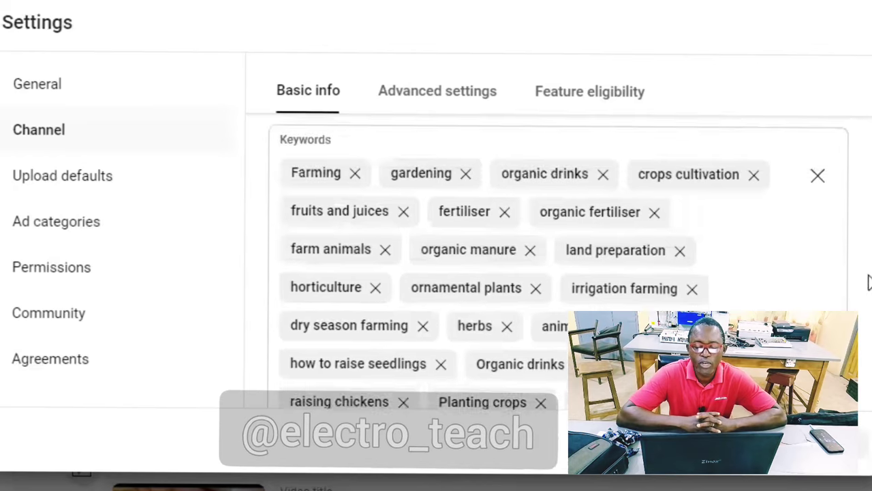
{"action": "scroll", "coordinate": [862, 235], "scroll_direction": "up", "scroll_amount": 2}
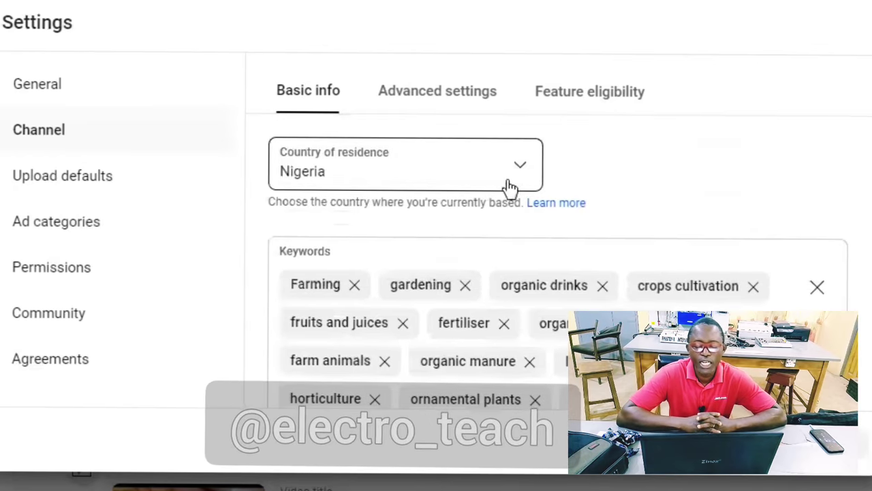
- Check the channel's feature eligibility, expanding and collapsing the details of the standard and intermediate features
{"action": "left_click", "coordinate": [580, 95]}
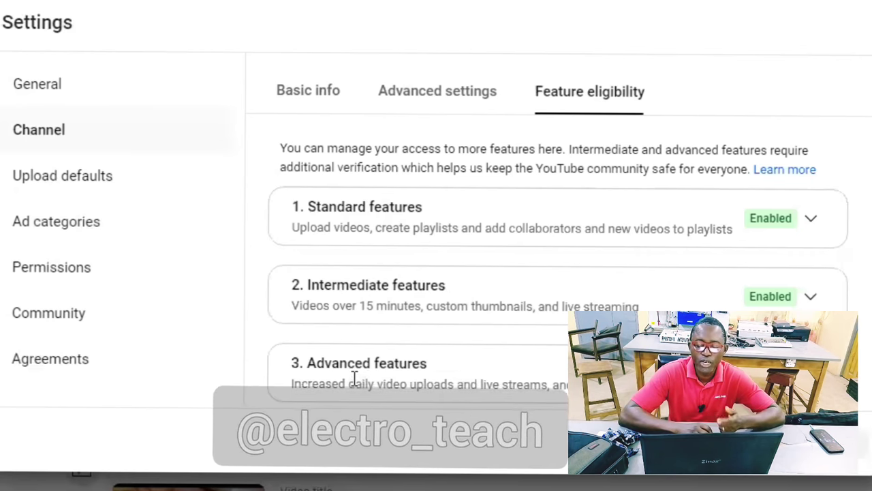
{"action": "left_click", "coordinate": [812, 223]}
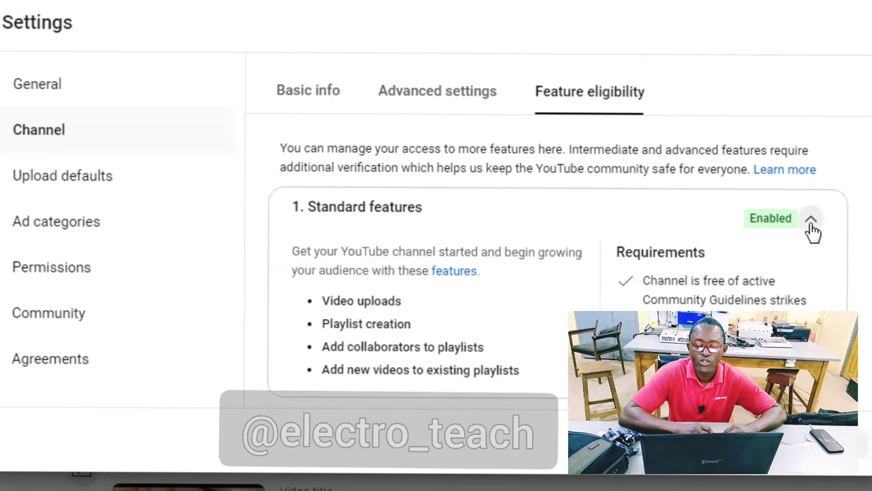
{"action": "left_click", "coordinate": [812, 225]}
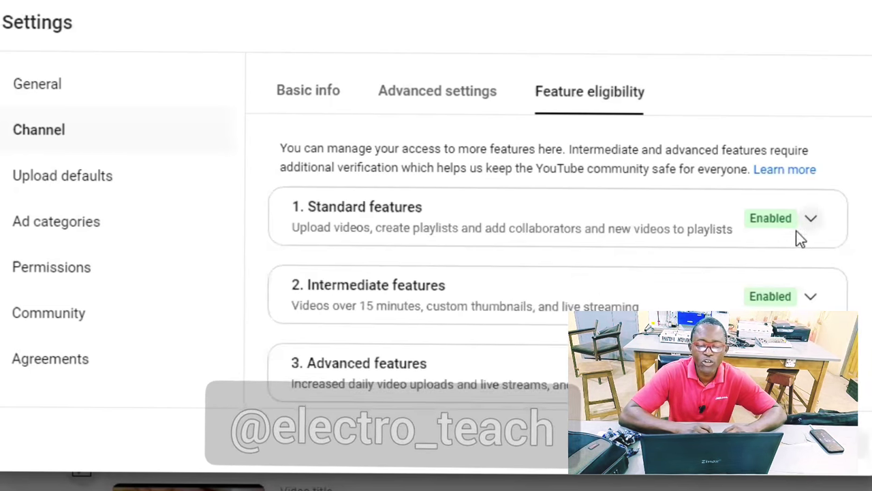
{"action": "left_click", "coordinate": [811, 296]}
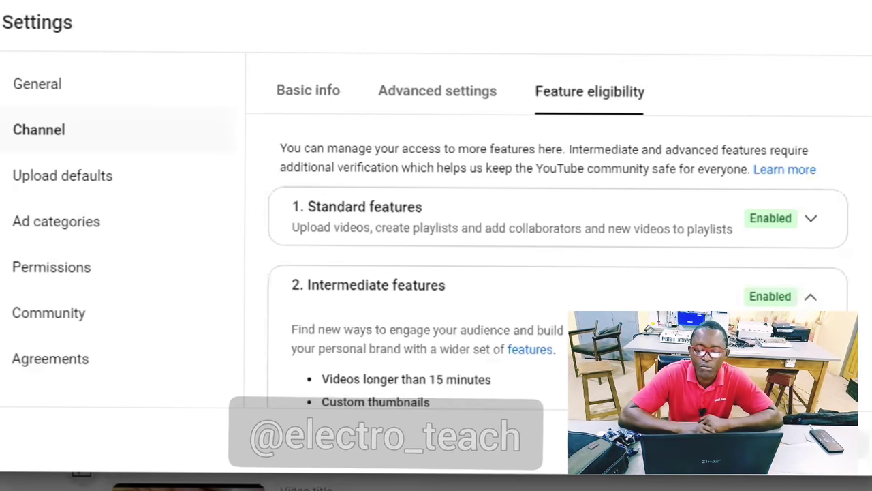
{"action": "left_click", "coordinate": [812, 297]}
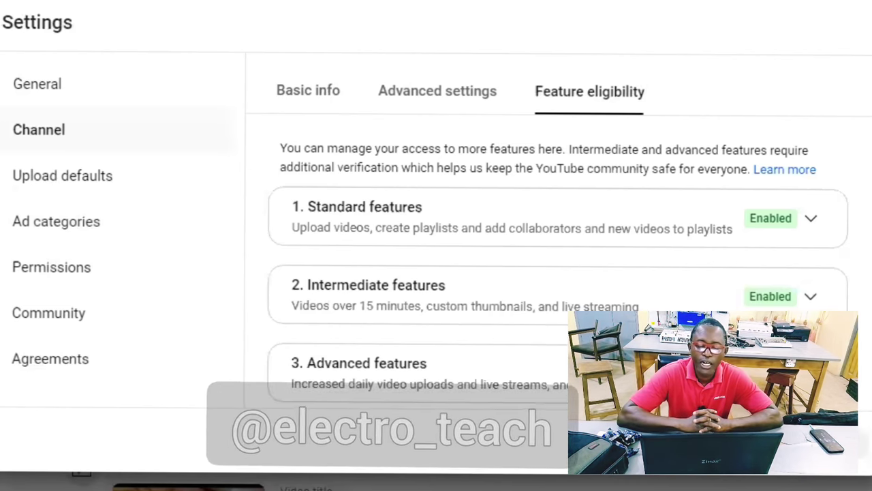
{"action": "scroll", "coordinate": [558, 239], "scroll_direction": "down", "scroll_amount": 1}
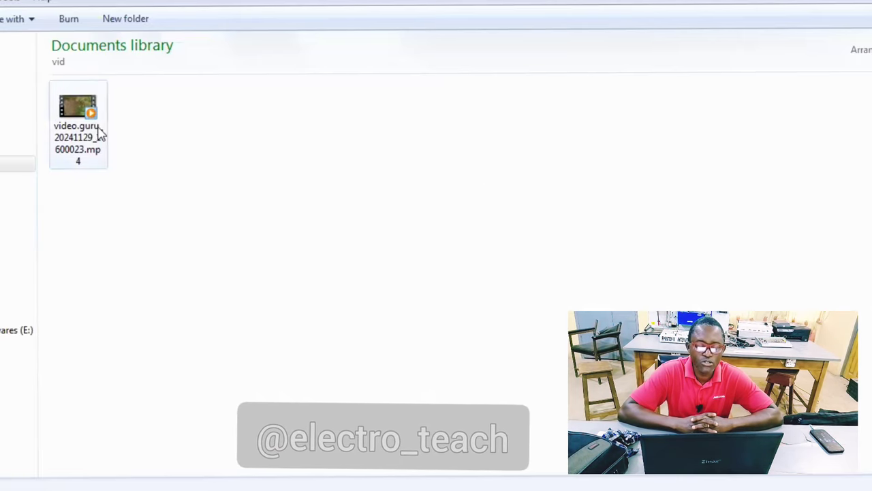
- Switch to Windows Explorer, select the video file in the vid folder and display the folder contents as large icons
{"action": "left_click", "coordinate": [98, 128]}
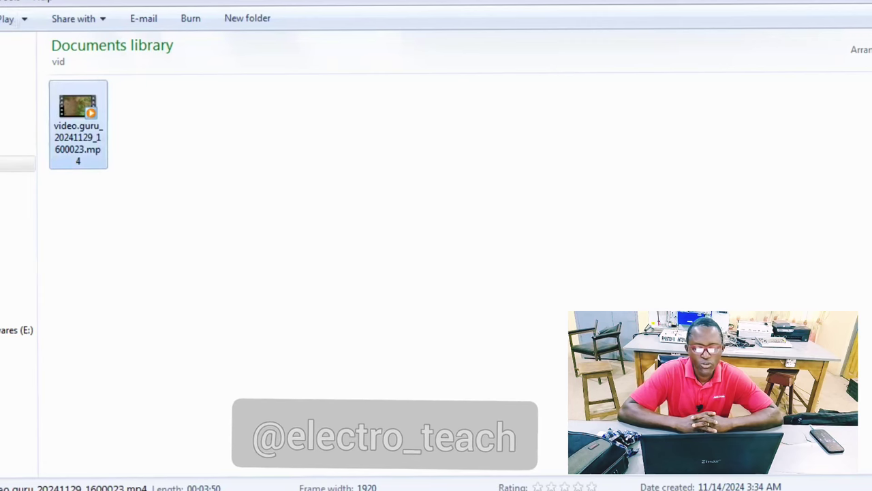
{"action": "key", "text": "alt+v"}
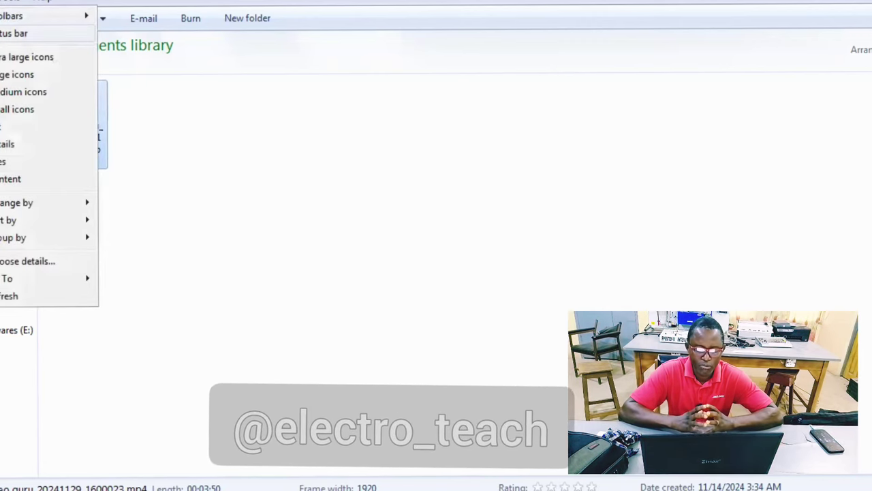
{"action": "left_click", "coordinate": [4, 74]}
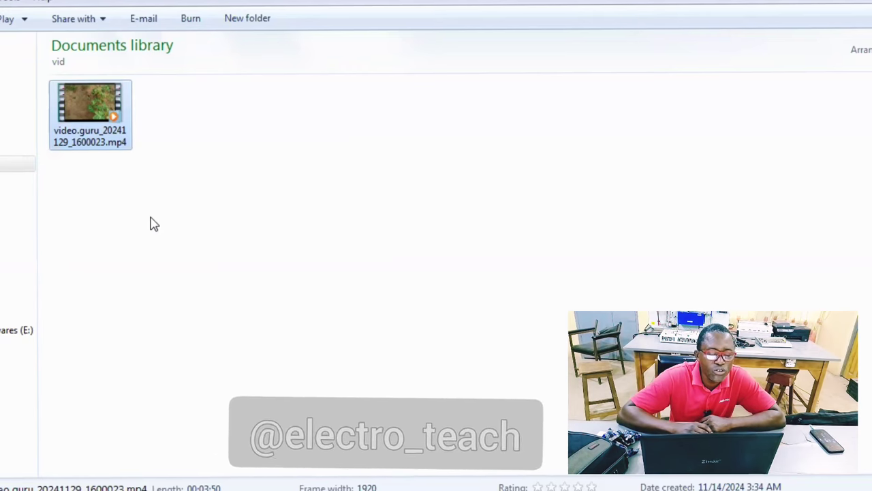
- Rename the selected video file in the vid folder as Harvesting Okra in My Garden, keeping the .mp4 extension
{"action": "right_click", "coordinate": [92, 148]}
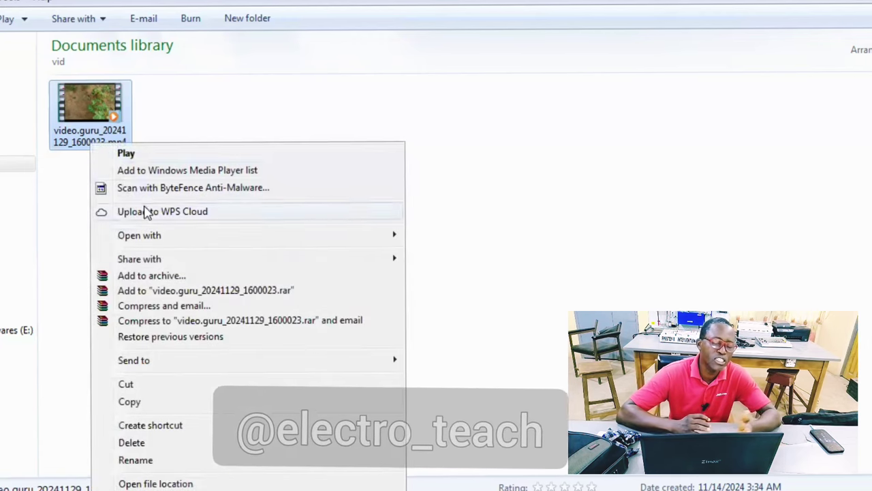
{"action": "left_click", "coordinate": [162, 462]}
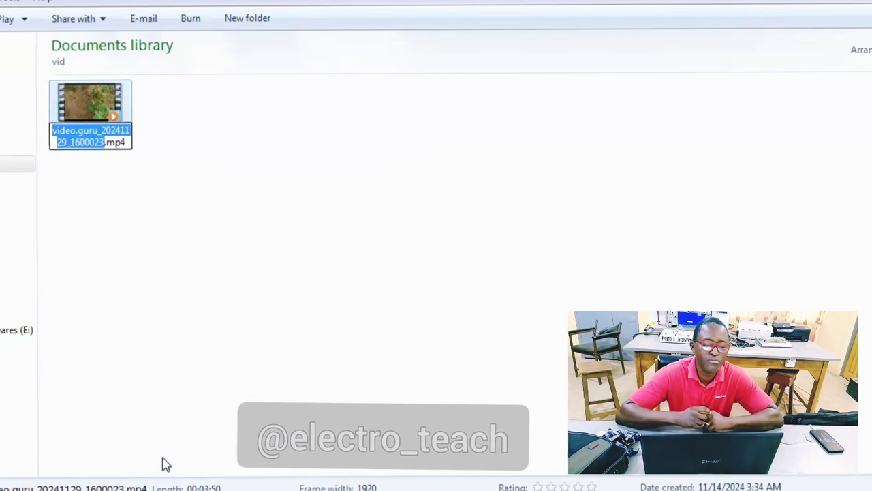
{"action": "type", "text": "Harvest"}
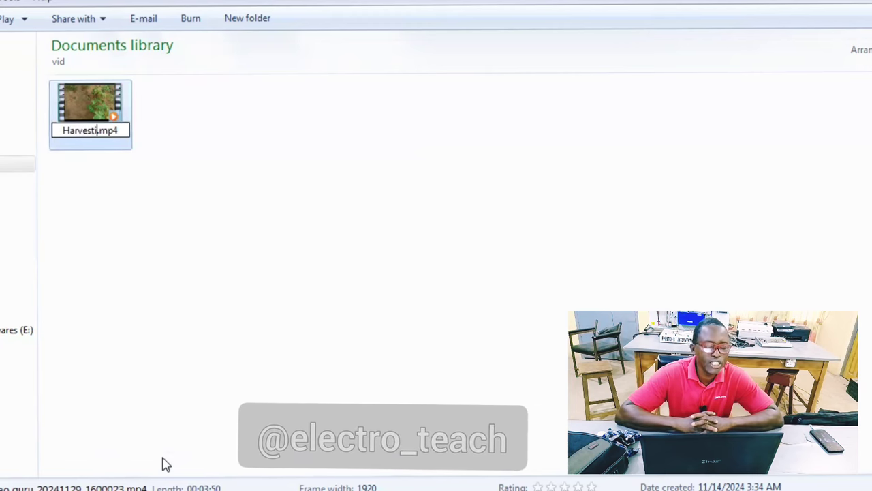
{"action": "type", "text": "ing Ok"}
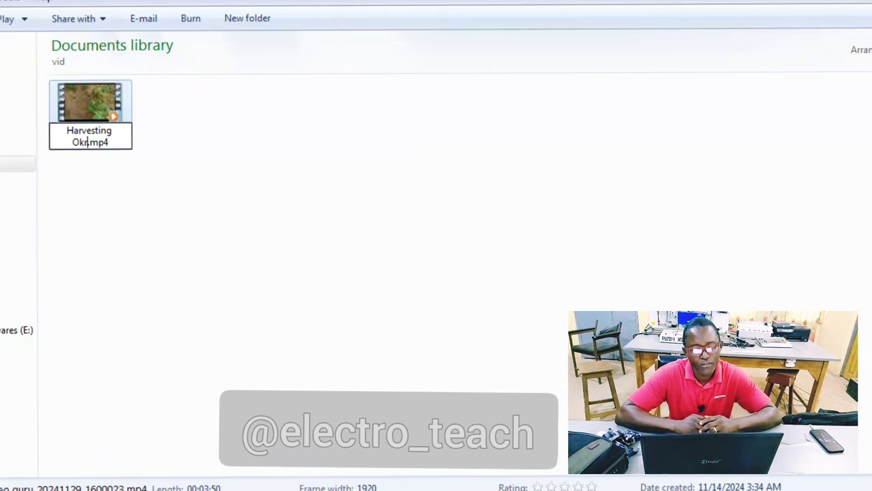
{"action": "type", "text": "ra in My"}
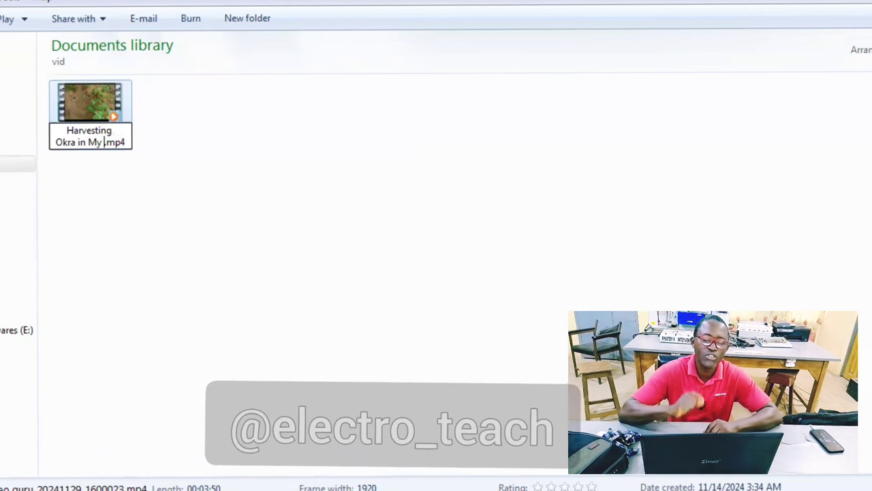
{"action": "type", "text": " Gardeb"}
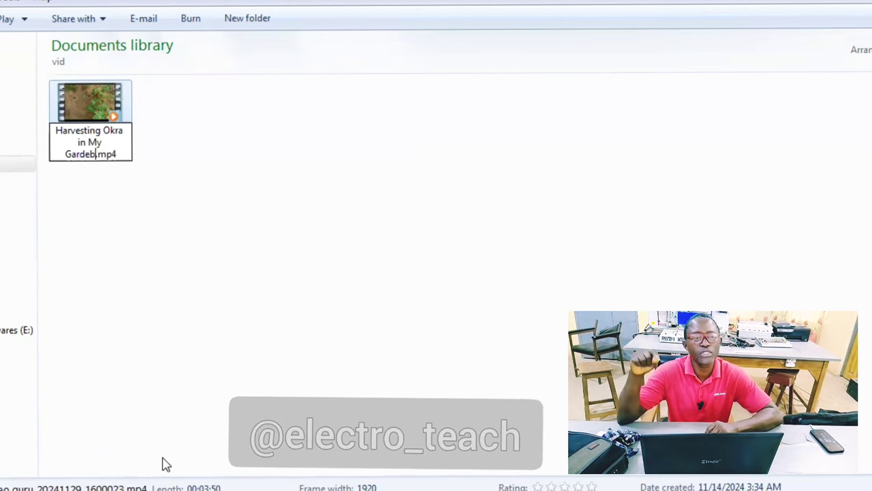
{"action": "key", "text": "BackSpace"}
{"action": "type", "text": "n"}
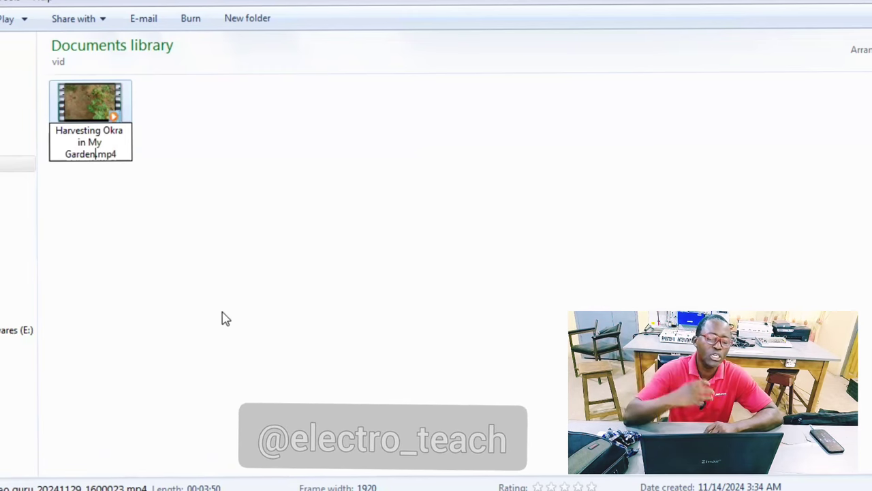
{"action": "key", "text": "Return"}
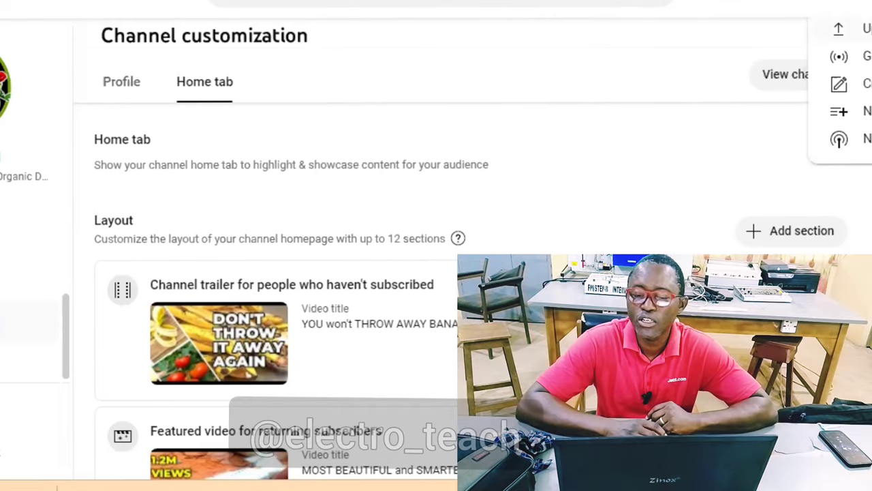
- Switch to YouTube Studio and start a video upload with Harvesting Okra in My Garden.mp4 from the vid folder
{"action": "left_click", "coordinate": [839, 28]}
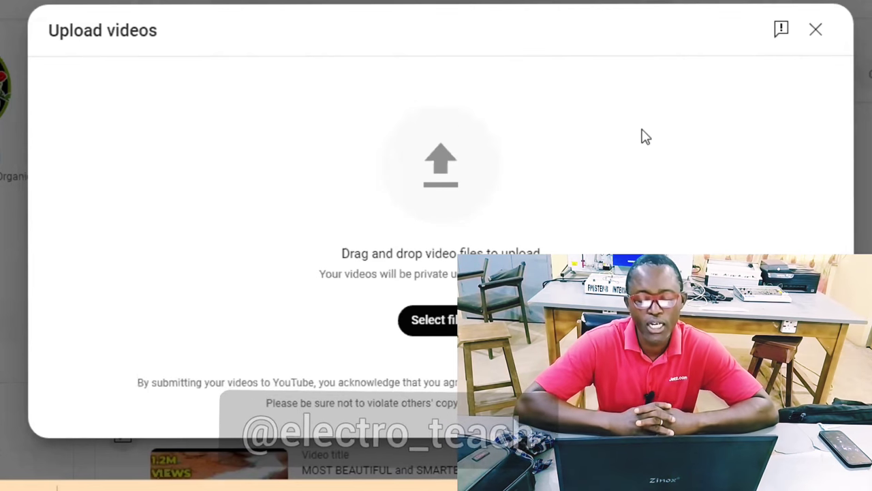
{"action": "left_click", "coordinate": [435, 320]}
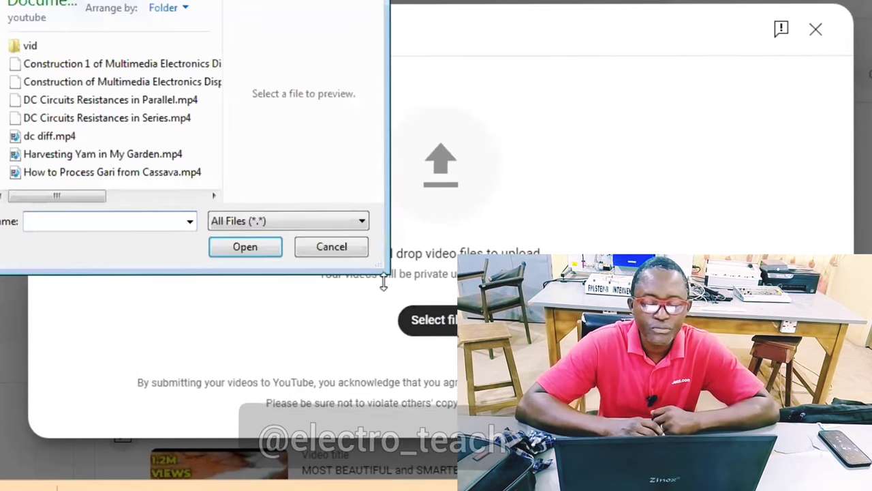
{"action": "double_click", "coordinate": [27, 45]}
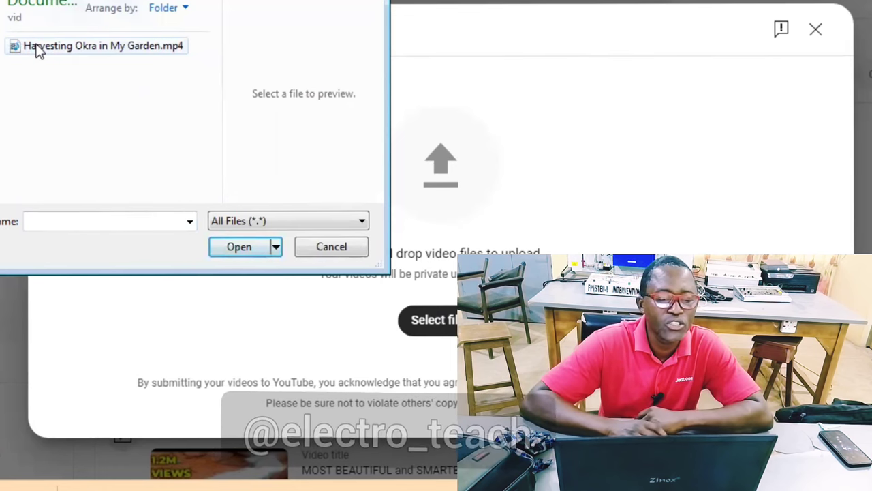
{"action": "double_click", "coordinate": [37, 48]}
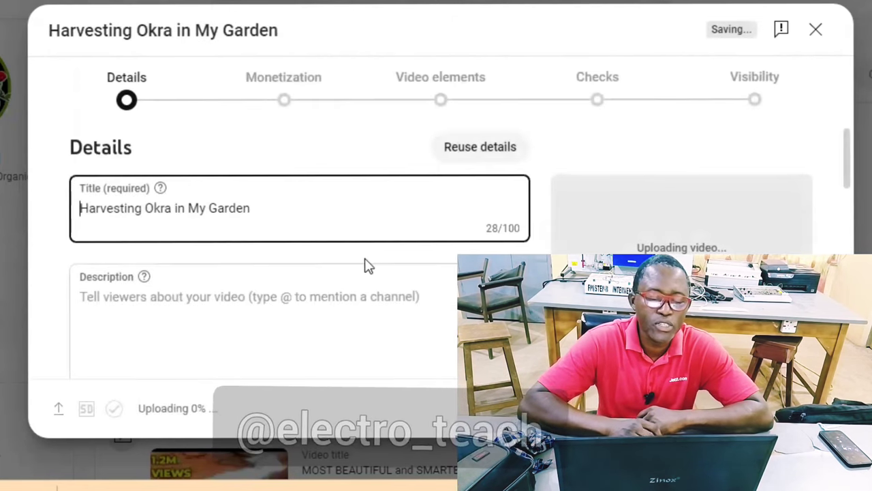
- Rewrite the last word of the video title in capitals as GARDEN
{"action": "left_click", "coordinate": [263, 217]}
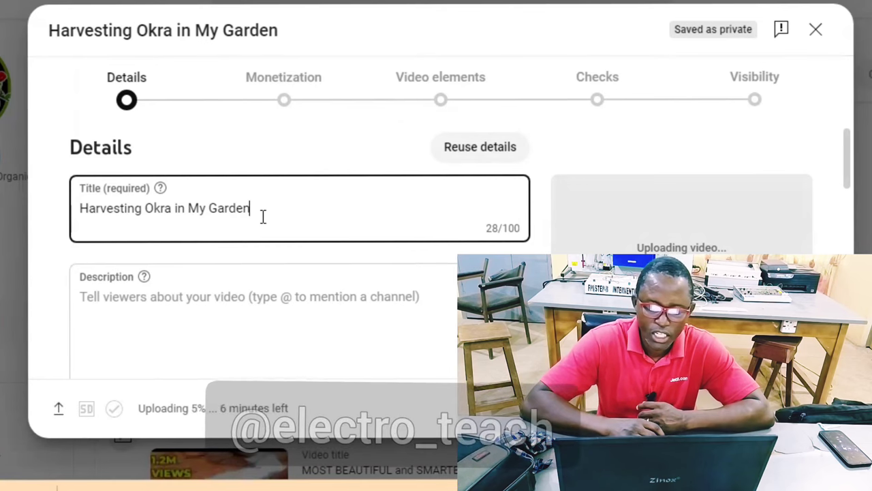
{"action": "key", "text": "BackSpace"}
{"action": "key", "text": "BackSpace"}
{"action": "key", "text": "BackSpace"}
{"action": "key", "text": "BackSpace"}
{"action": "key", "text": "BackSpace"}
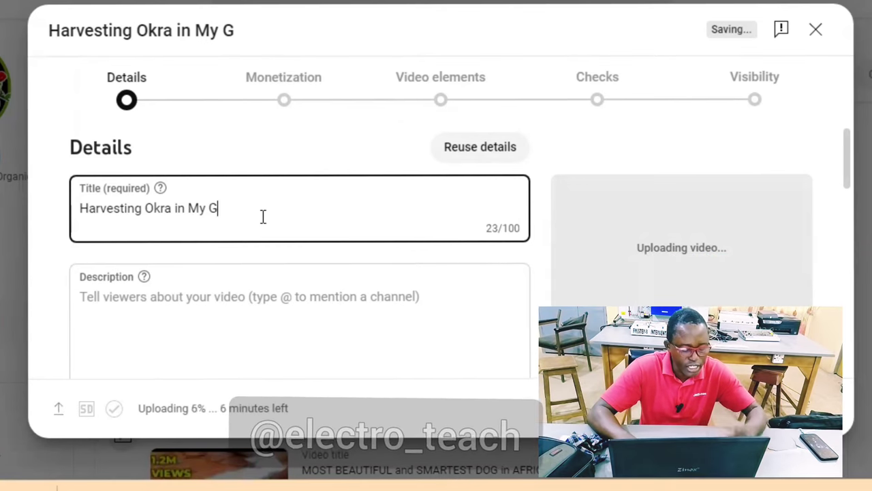
{"action": "type", "text": "Arde"}
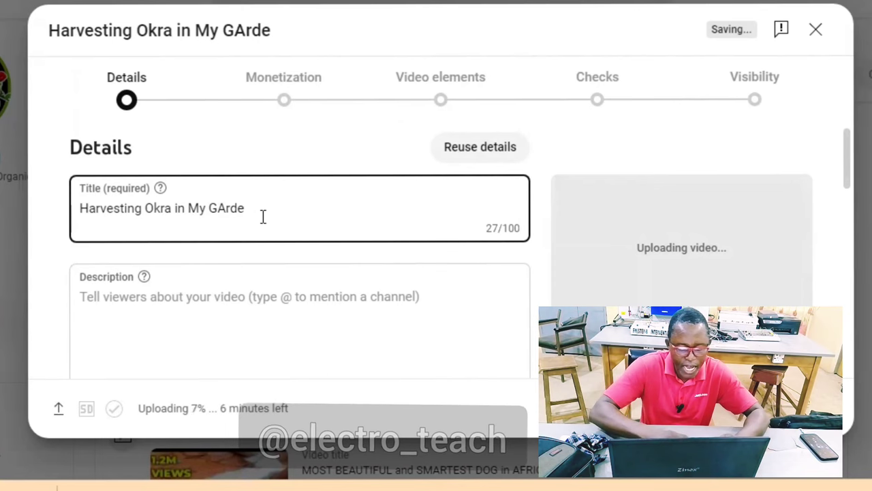
{"action": "type", "text": "n"}
{"action": "key", "text": "BackSpace"}
{"action": "key", "text": "BackSpace"}
{"action": "key", "text": "BackSpace"}
{"action": "key", "text": "BackSpace"}
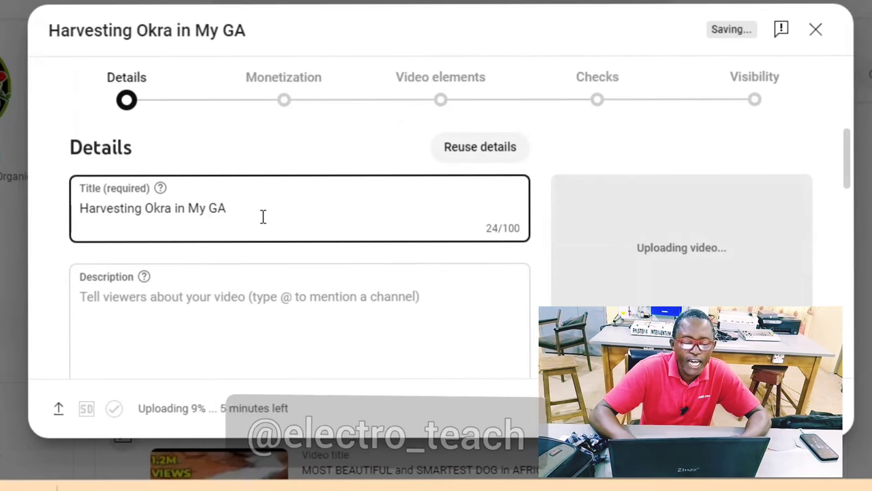
{"action": "type", "text": "R"}
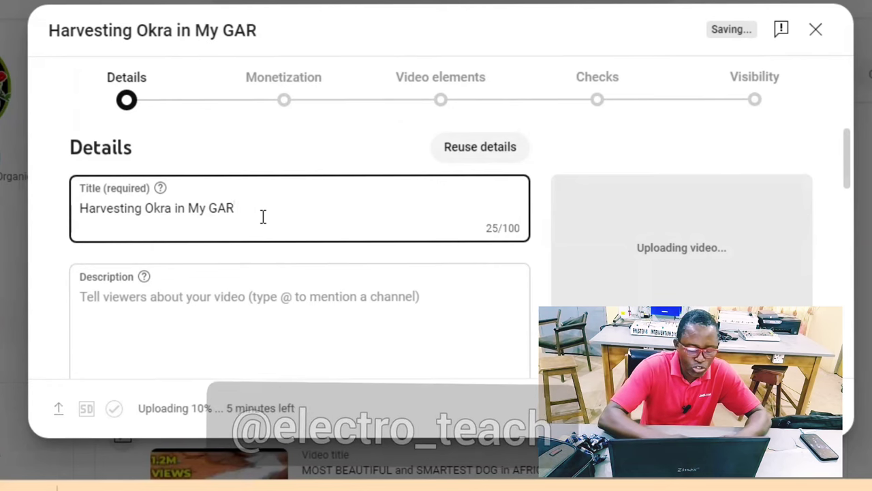
{"action": "type", "text": "DEN"}
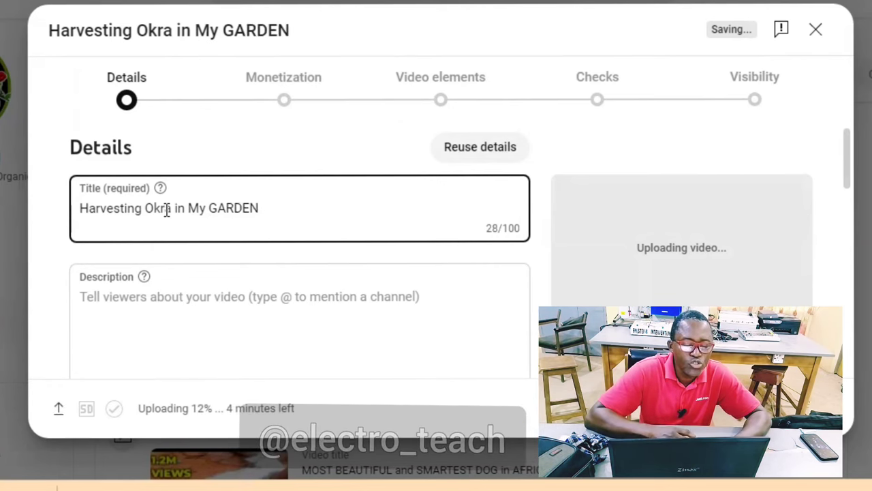
- Rewrite the first word of the video title in capitals as HARVESTING
{"action": "key", "text": "BackSpace"}
{"action": "key", "text": "BackSpace"}
{"action": "key", "text": "BackSpace"}
{"action": "key", "text": "BackSpace"}
{"action": "key", "text": "BackSpace"}
{"action": "key", "text": "BackSpace"}
{"action": "key", "text": "BackSpace"}
{"action": "key", "text": "BackSpace"}
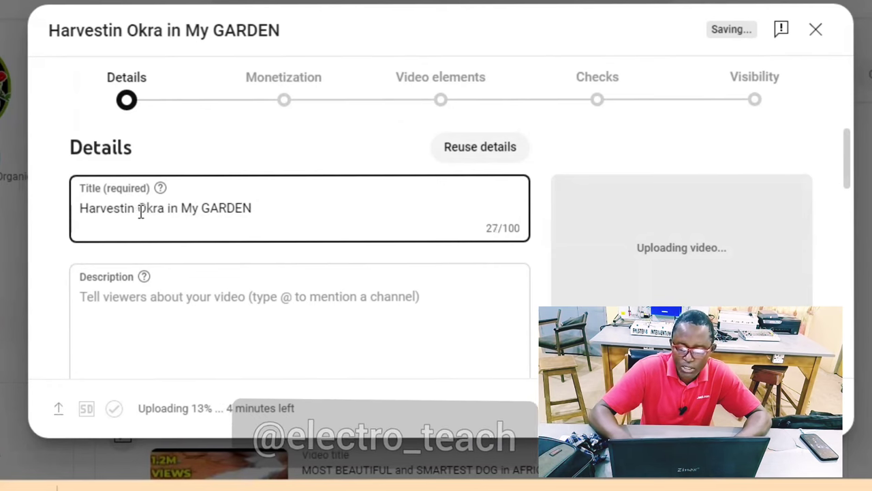
{"action": "key", "text": "BackSpace"}
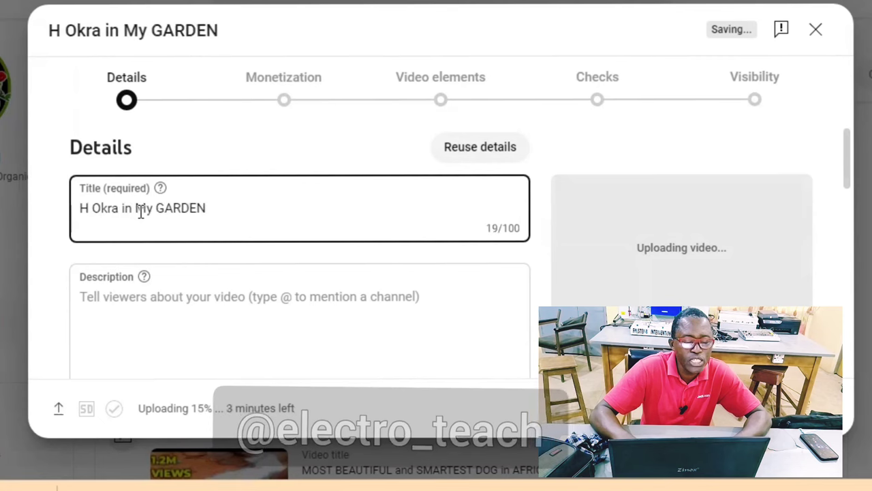
{"action": "type", "text": "ARVESTING"}
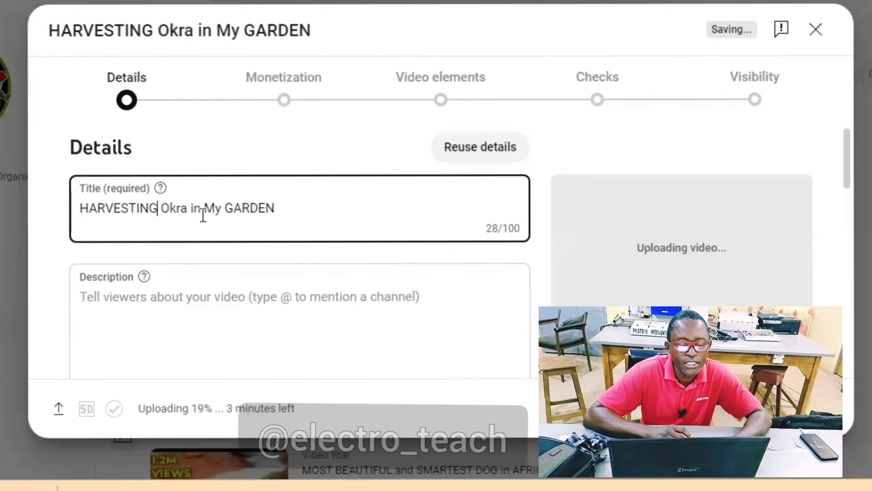
- Capitalize the word before GARDEN in the video title as MY
{"action": "left_click", "coordinate": [223, 208]}
{"action": "key", "text": "BackSpace"}
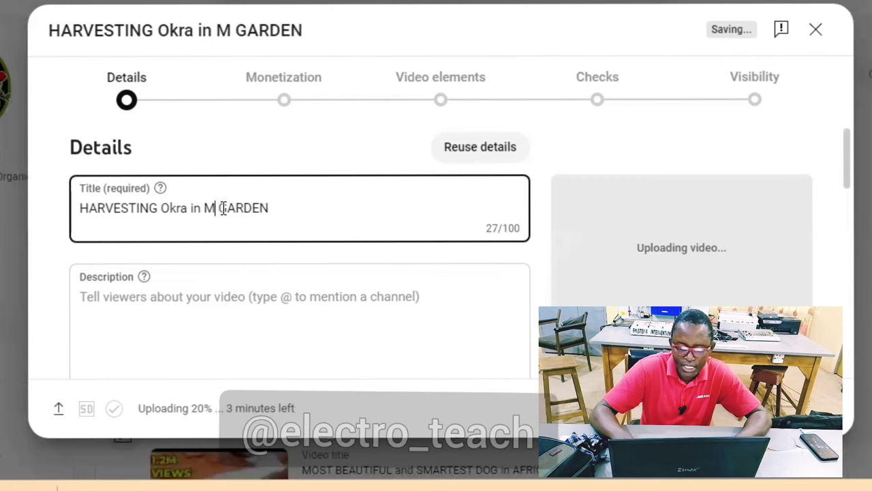
{"action": "type", "text": "Y"}
- Extend the video title after GARDEN with the separator || and the phrase "How to Harvest Okra"
{"action": "left_click", "coordinate": [304, 201]}
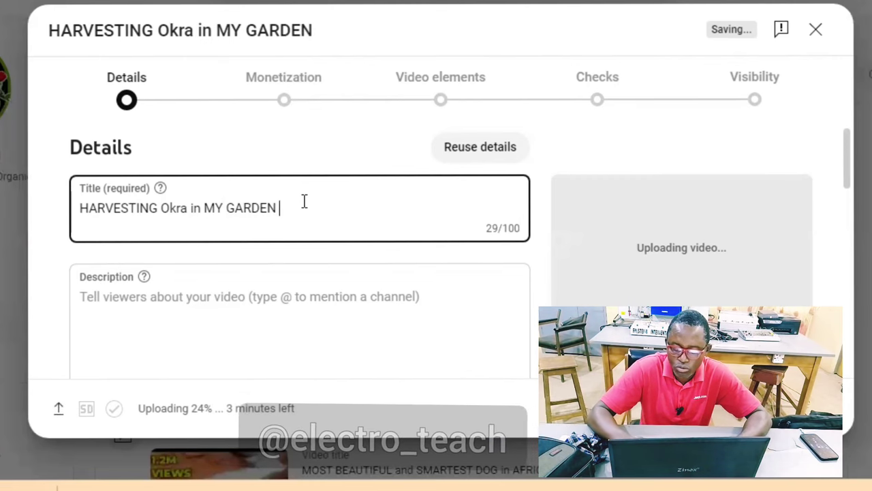
{"action": "type", "text": "||"}
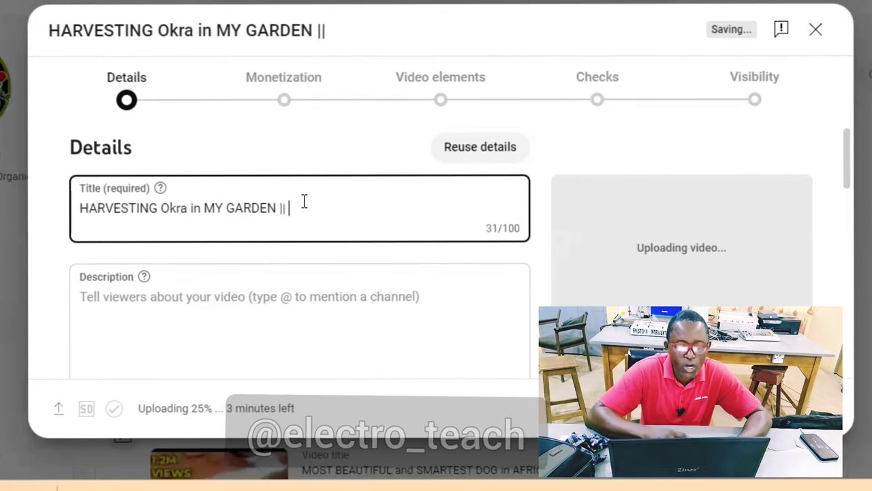
{"action": "type", "text": " hOE"}
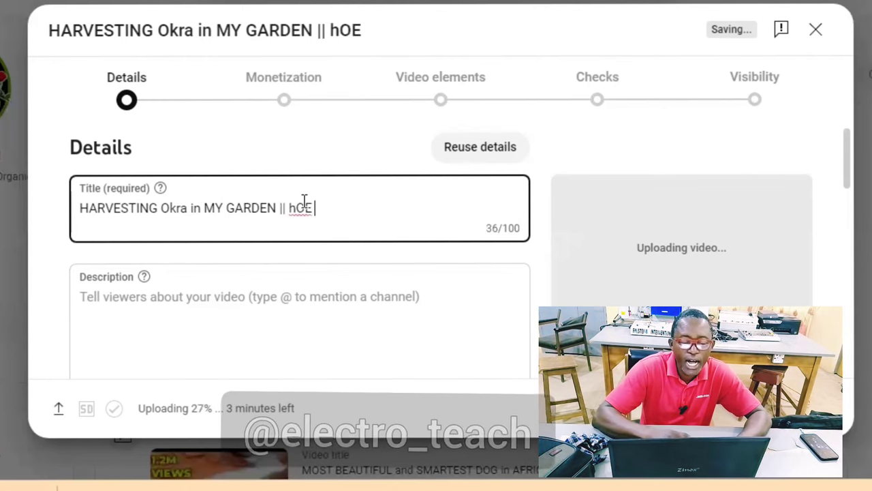
{"action": "key", "text": "BackSpace"}
{"action": "key", "text": "BackSpace"}
{"action": "key", "text": "BackSpace"}
{"action": "key", "text": "BackSpace"}
{"action": "key", "text": "BackSpace"}
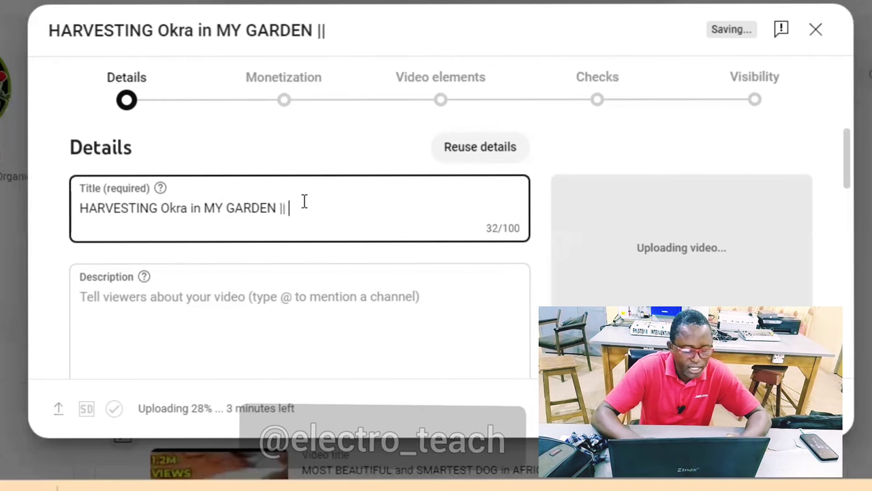
{"action": "type", "text": "Ho"}
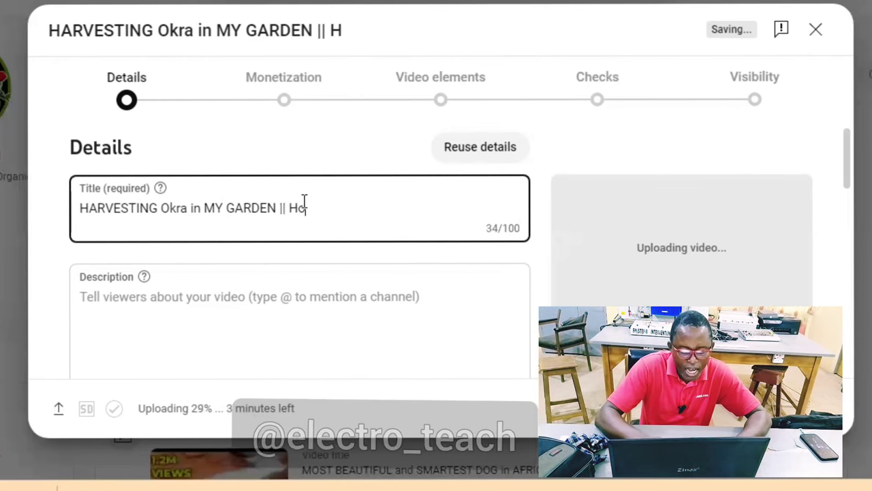
{"action": "type", "text": "w to "}
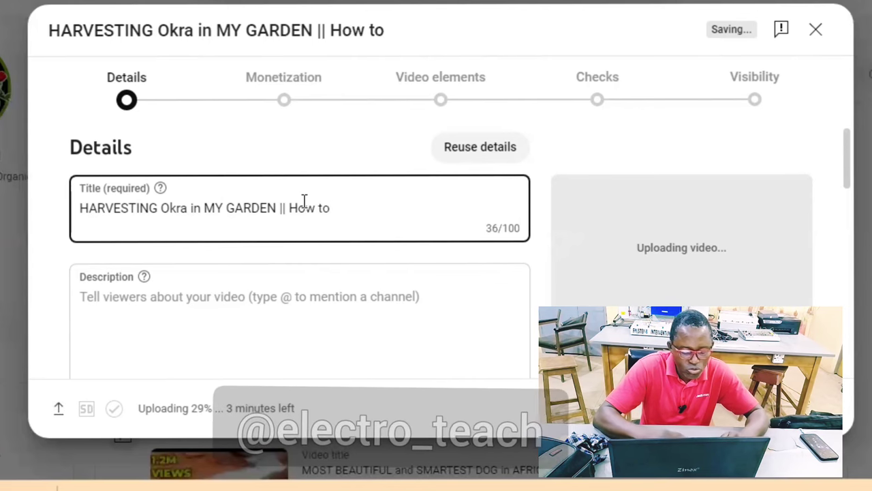
{"action": "type", "text": "Harvest "}
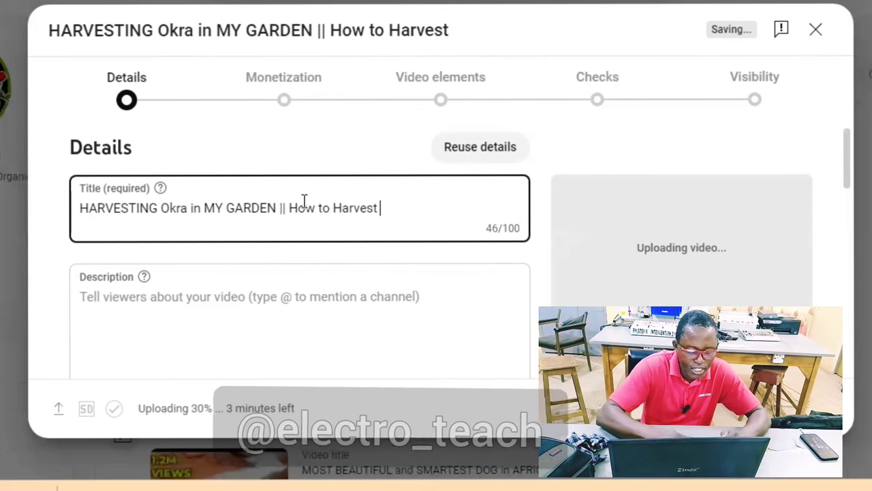
{"action": "type", "text": "Okra"}
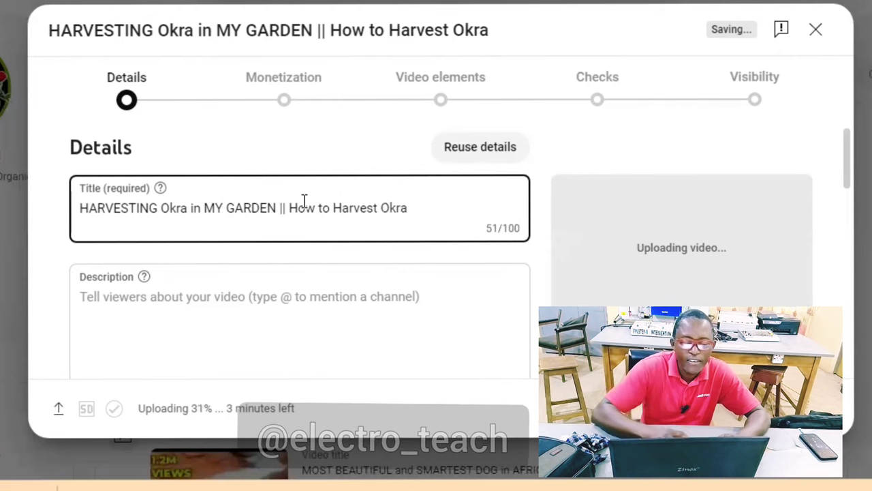
{"action": "type", "text": " |"}
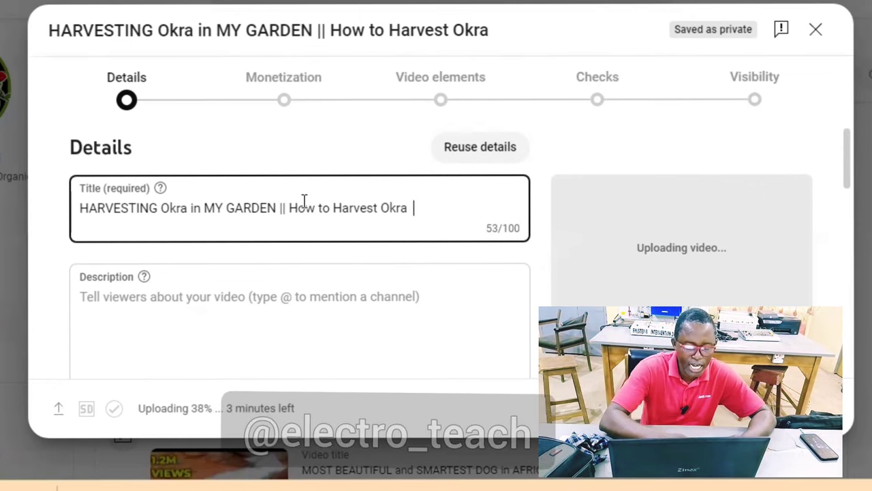
{"action": "type", "text": "@"}
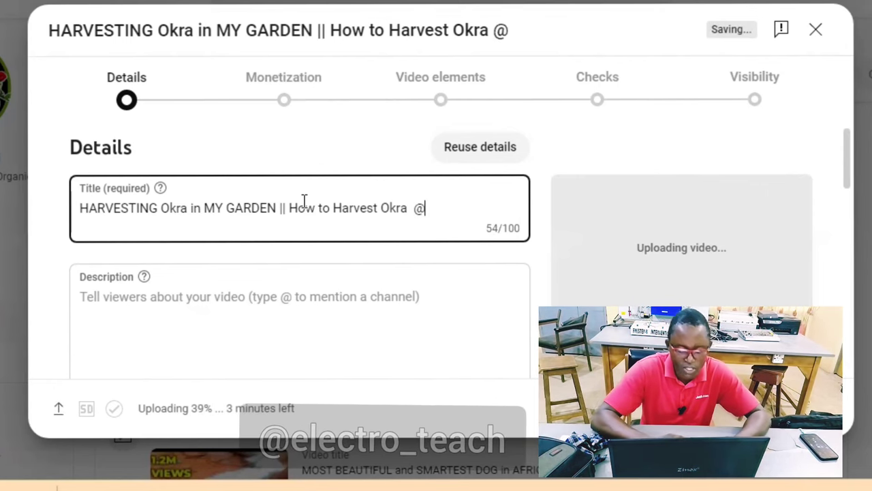
{"action": "type", "text": "far"}
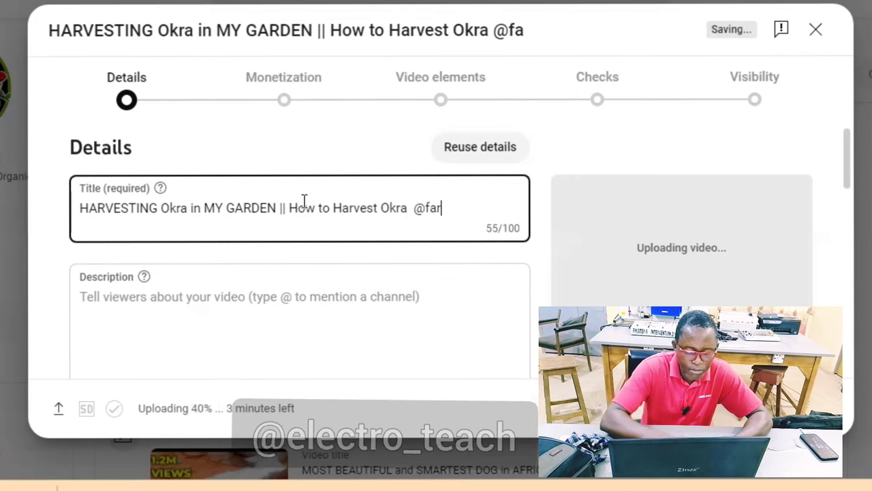
{"action": "type", "text": "mguards"}
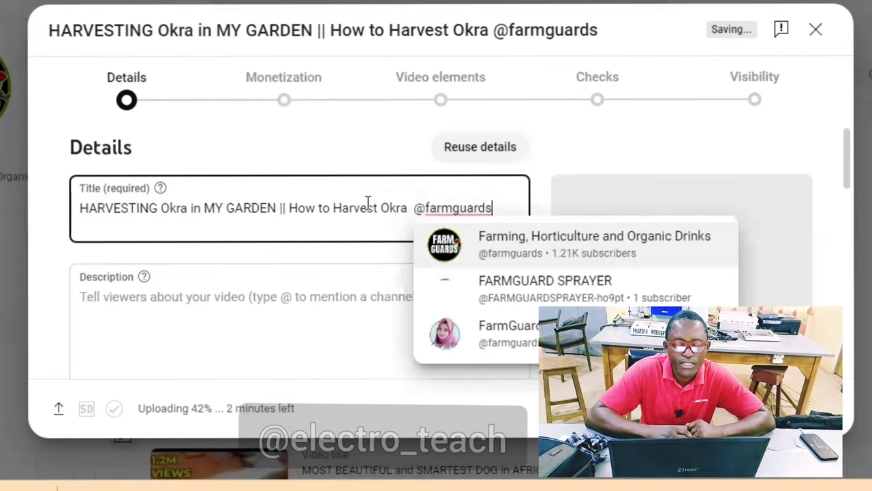
{"action": "left_click", "coordinate": [480, 251]}
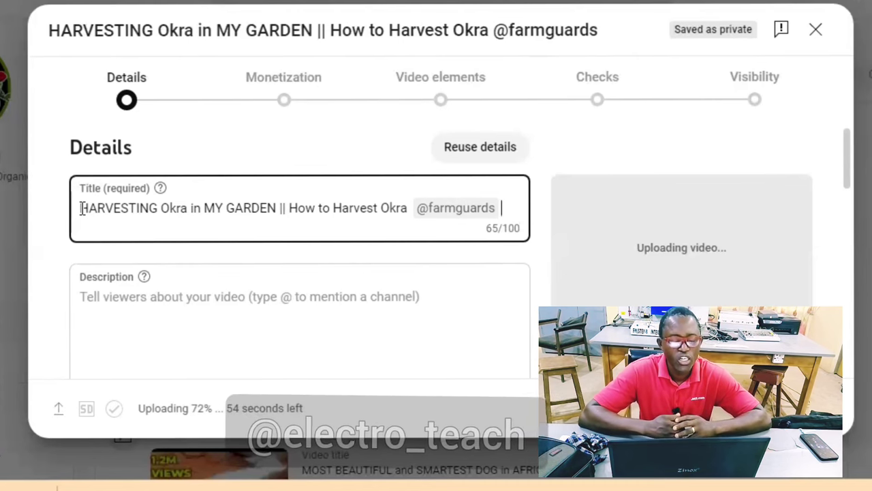
- Copy the video title without the channel mention and paste it over the AC and DC title in the Word description prompt, merging formatting
{"action": "left_click_drag", "start_coordinate": [82, 208], "coordinate": [407, 209]}
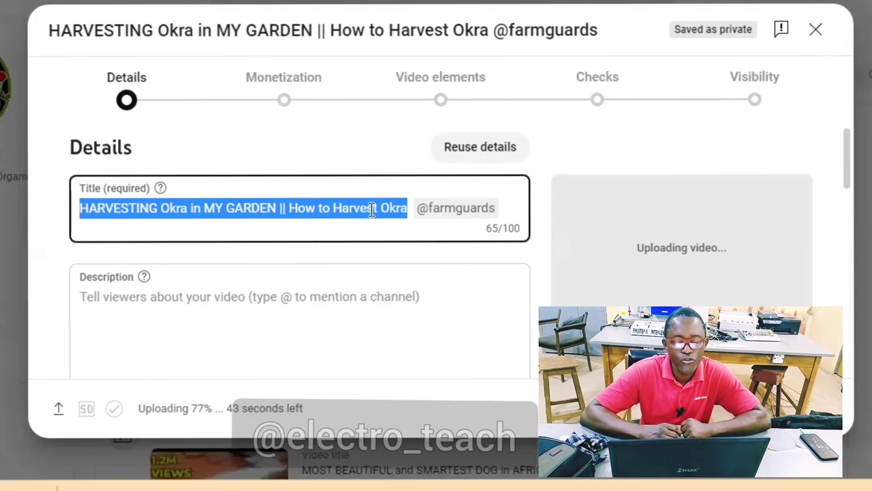
{"action": "right_click", "coordinate": [371, 211]}
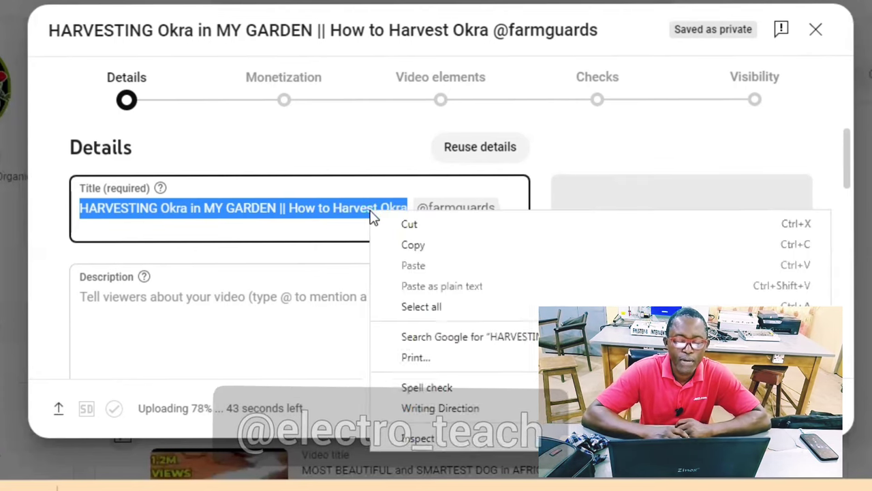
{"action": "left_click", "coordinate": [412, 246]}
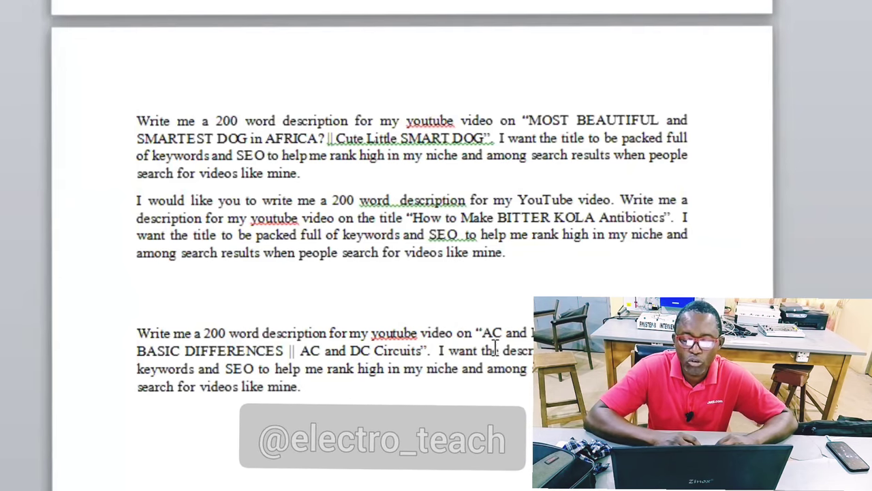
{"action": "left_click_drag", "start_coordinate": [483, 333], "coordinate": [412, 351]}
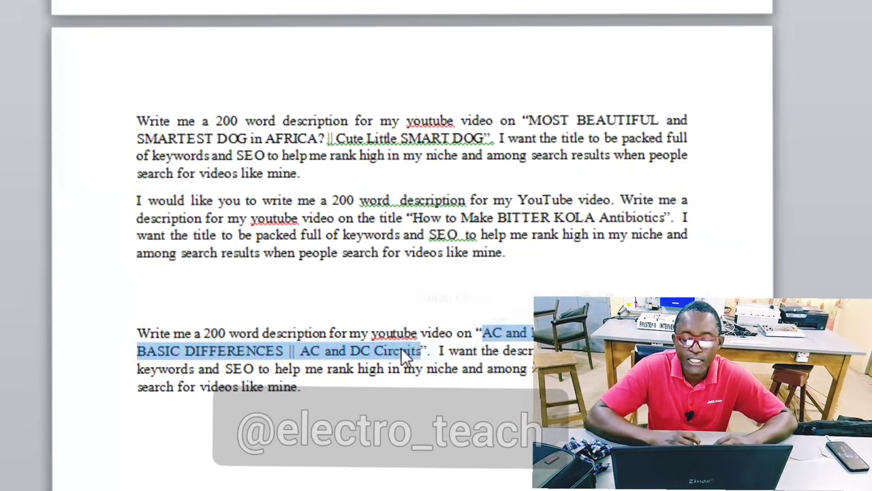
{"action": "right_click", "coordinate": [400, 347]}
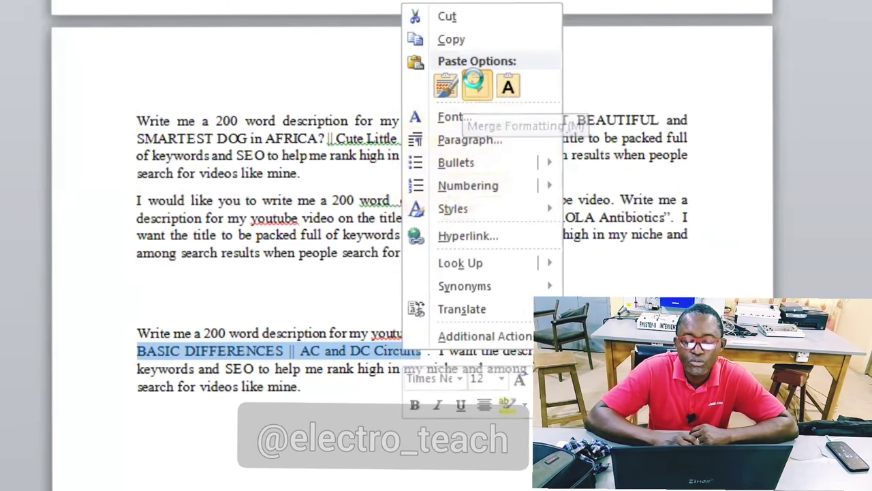
{"action": "left_click", "coordinate": [477, 85]}
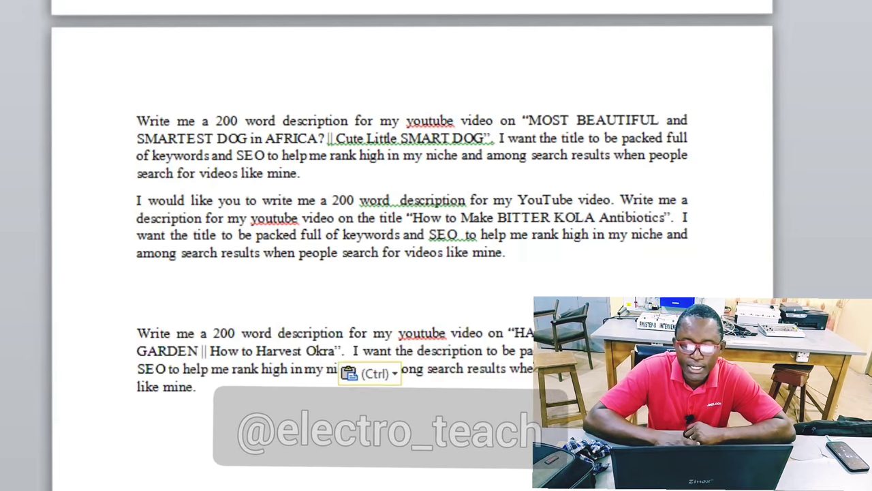
{"action": "key", "text": "Escape"}
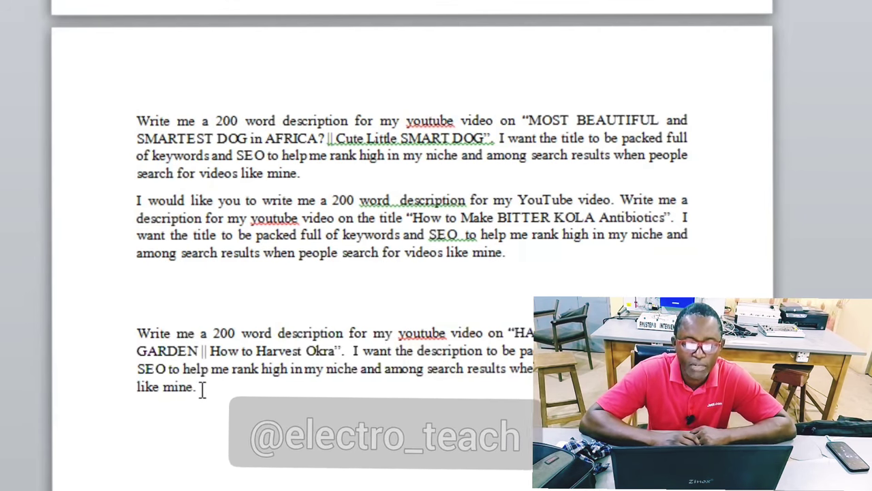
- Copy the whole 200-word description prompt about harvesting okra from the Word document
{"action": "left_click_drag", "start_coordinate": [202, 389], "coordinate": [138, 332]}
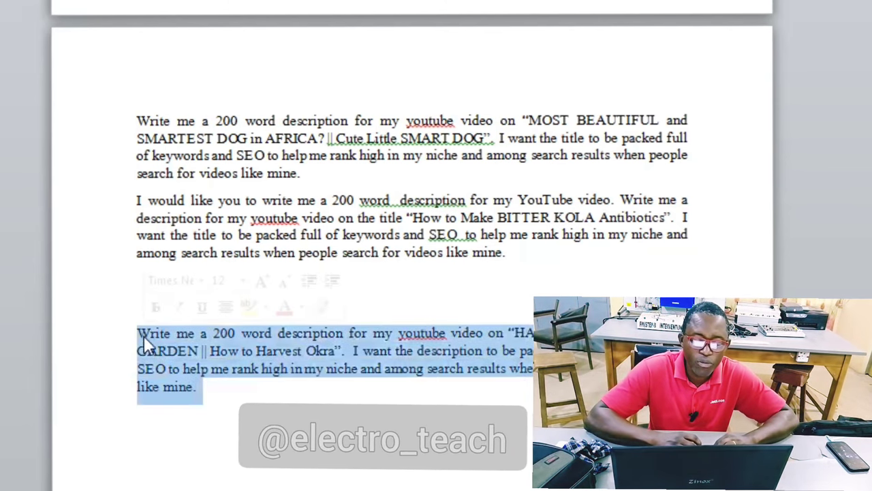
{"action": "right_click", "coordinate": [154, 342]}
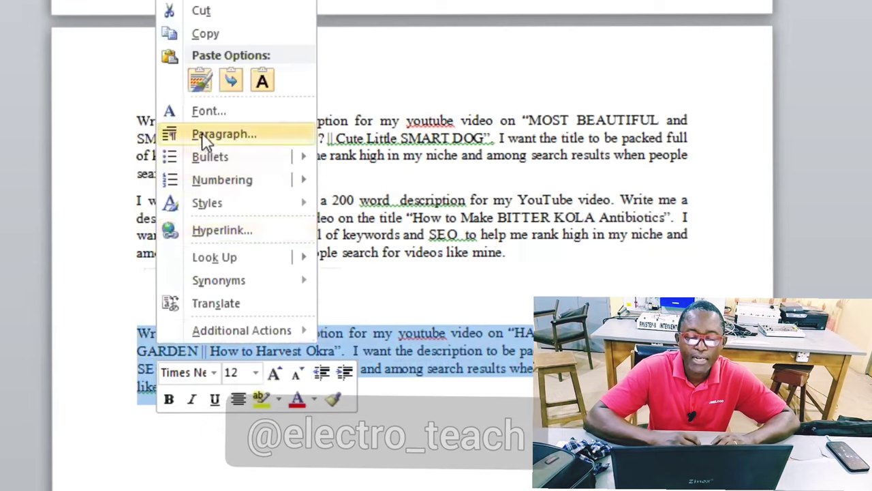
{"action": "left_click", "coordinate": [202, 35]}
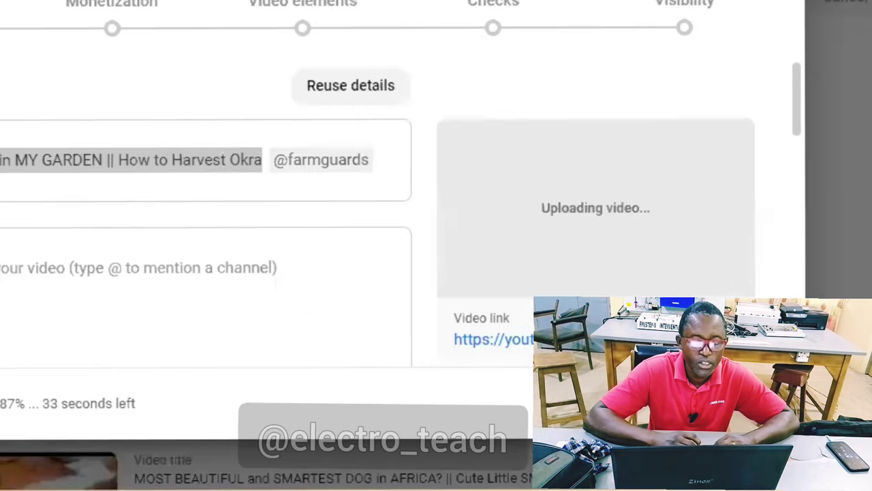
{"action": "key", "text": "ctrl+a"}
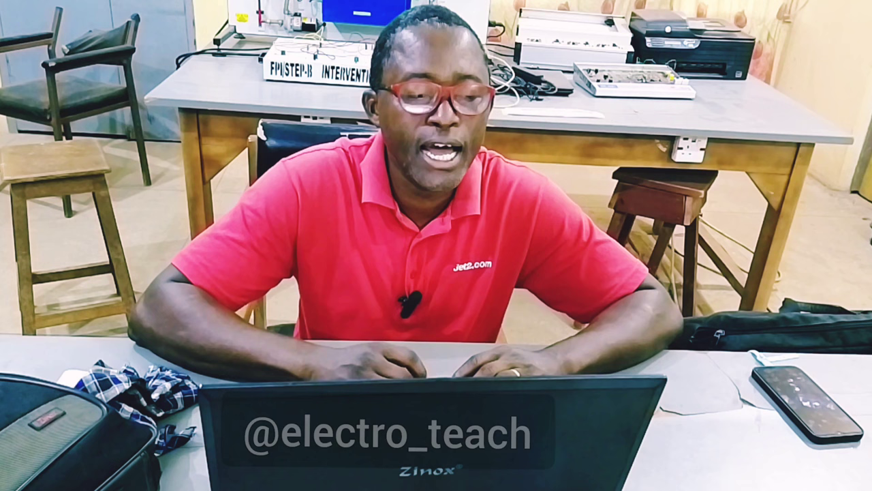
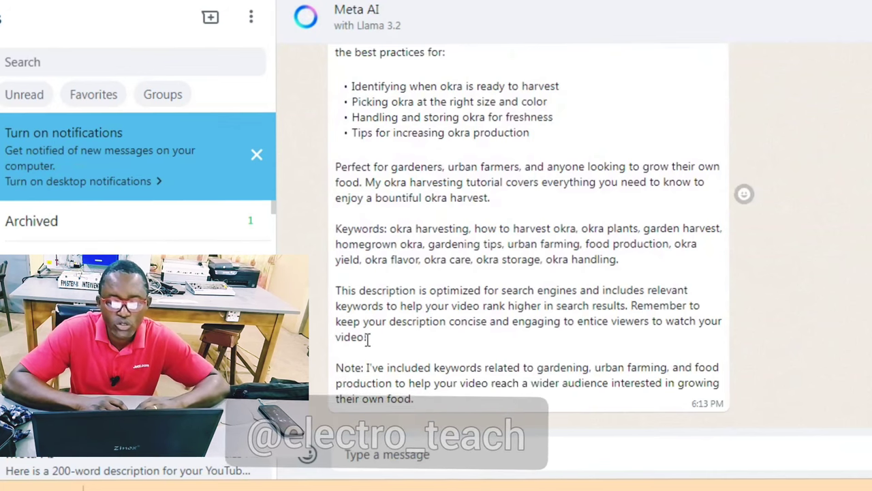
- Copy the Meta AI description from "Join me in my garden" through "watch your video!" and switch back to YouTube Studio
{"action": "left_click_drag", "start_coordinate": [368, 339], "coordinate": [338, 189]}
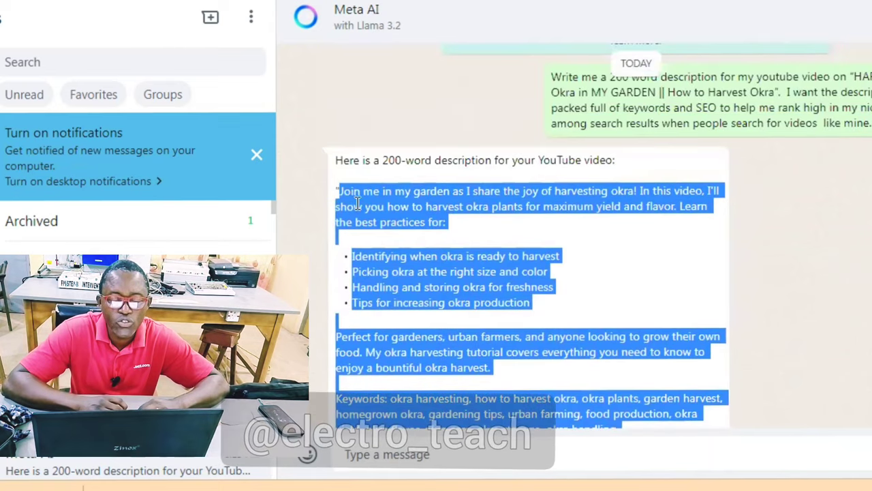
{"action": "right_click", "coordinate": [361, 204]}
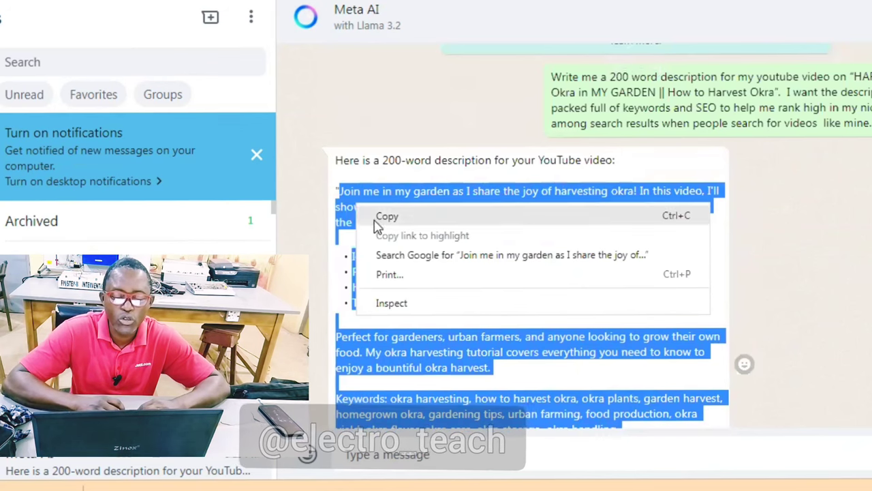
{"action": "left_click", "coordinate": [377, 217]}
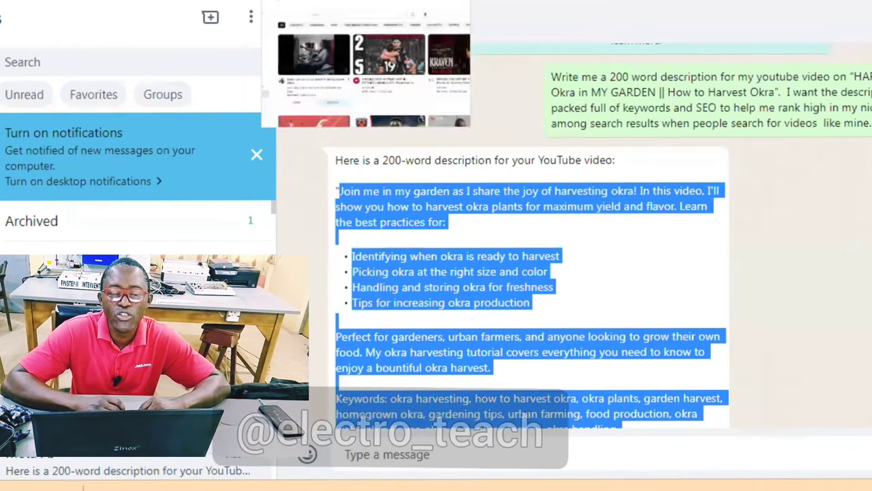
{"action": "key", "text": "ctrl+Tab"}
{"action": "key", "text": "ctrl+Tab"}
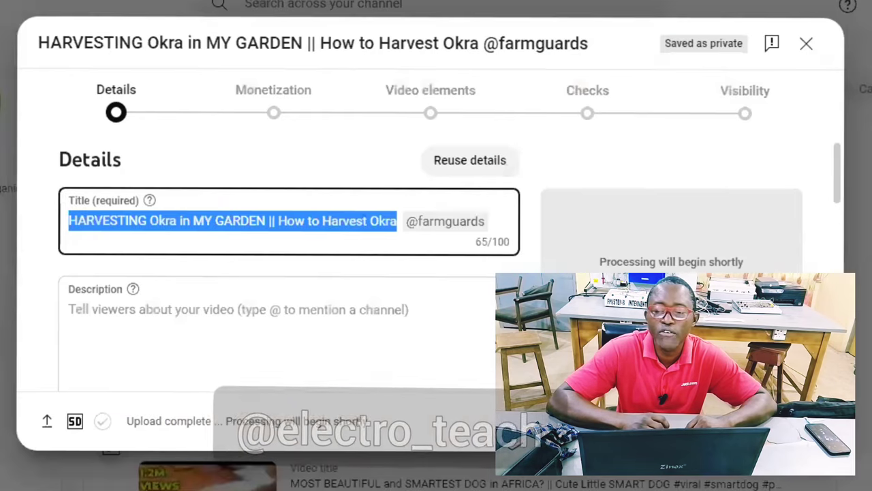
- Paste the copied okra harvesting text into the video's description
{"action": "left_click", "coordinate": [276, 302]}
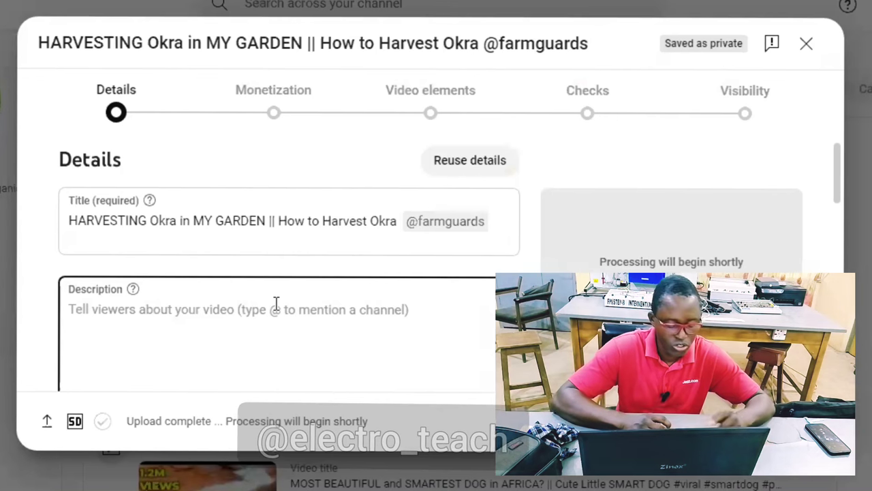
{"action": "right_click", "coordinate": [276, 302]}
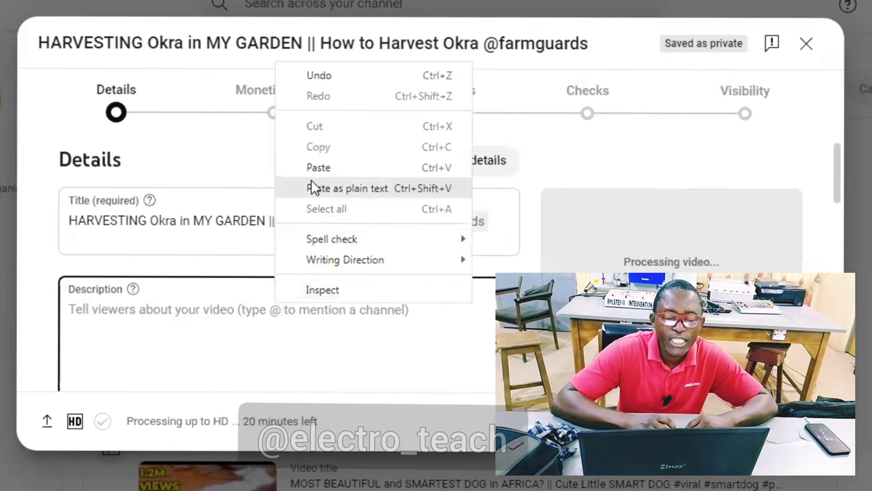
{"action": "left_click", "coordinate": [318, 170]}
{"action": "key", "text": "ctrl+v"}
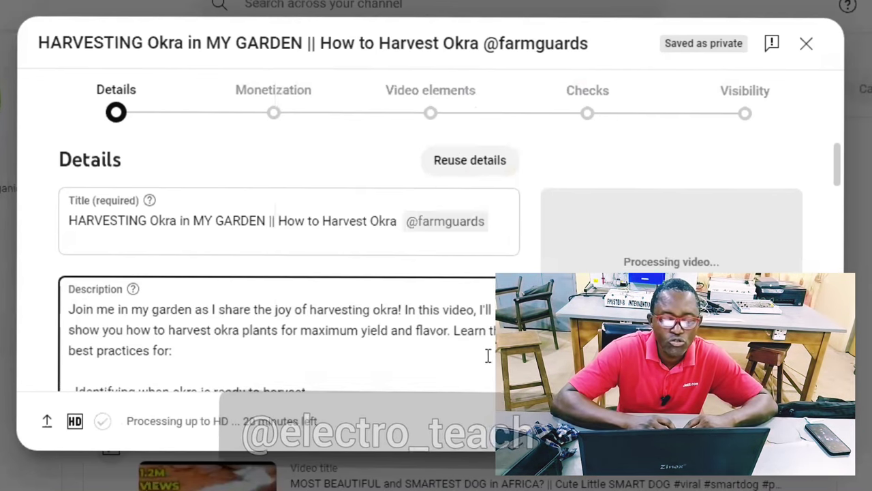
{"action": "left_click", "coordinate": [837, 174]}
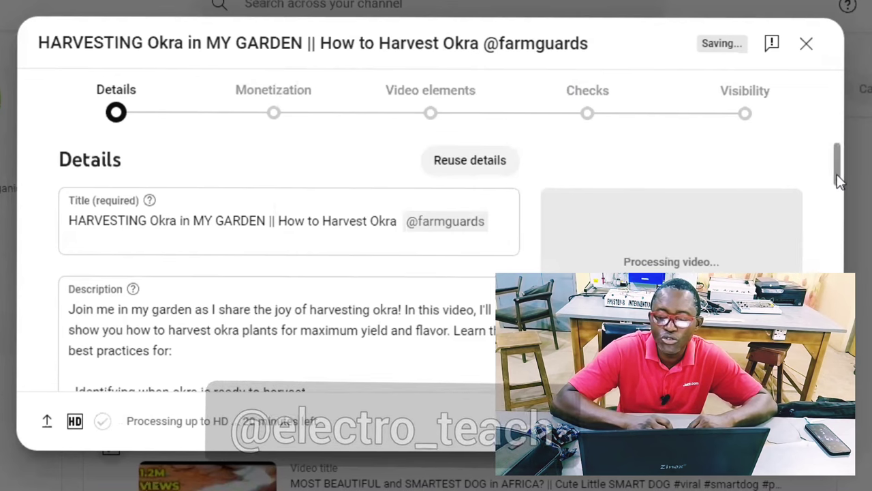
{"action": "left_click", "coordinate": [424, 366]}
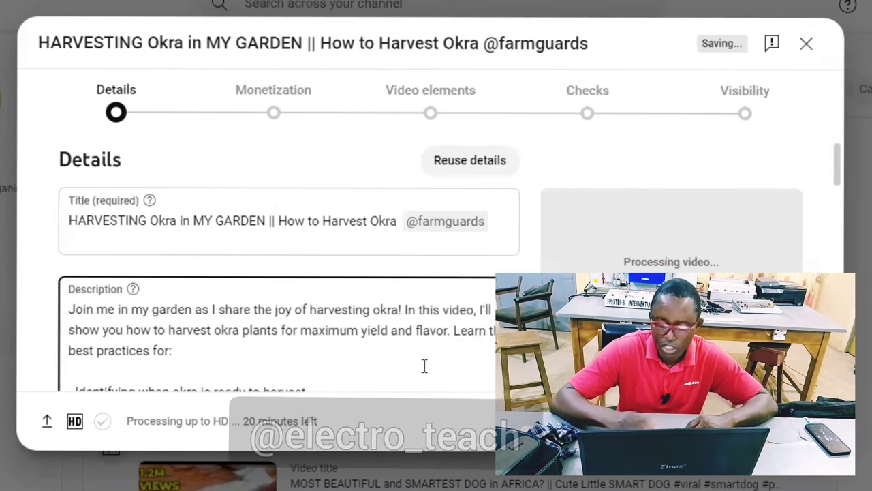
{"action": "scroll", "coordinate": [424, 366], "scroll_direction": "down", "scroll_amount": 10}
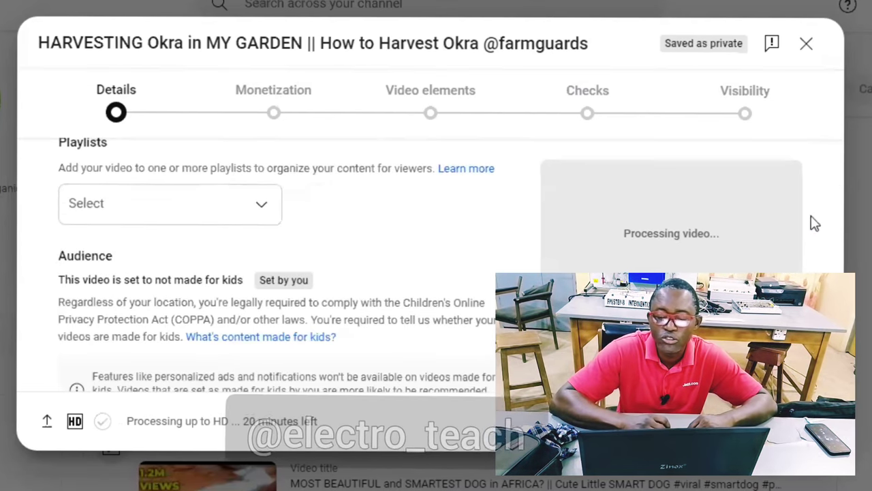
{"action": "scroll", "coordinate": [839, 242], "scroll_direction": "up", "scroll_amount": 3}
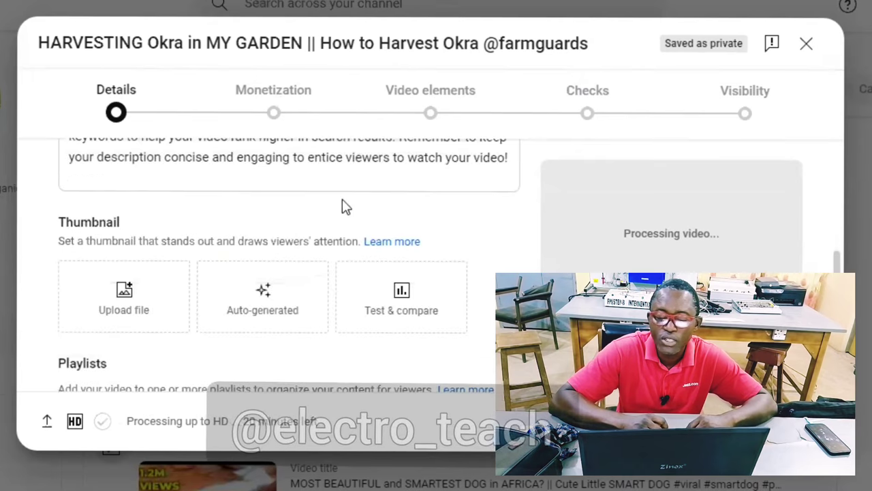
{"action": "left_click", "coordinate": [328, 166]}
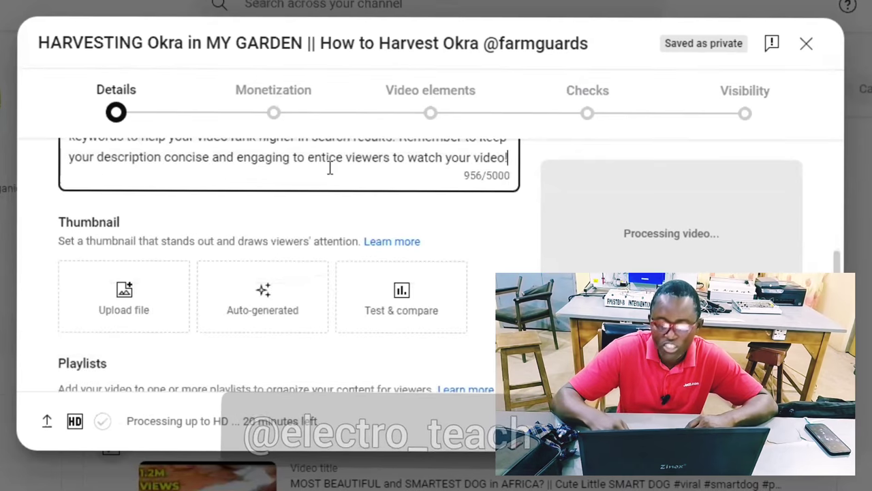
{"action": "left_click", "coordinate": [509, 164]}
{"action": "key", "text": "Return"}
{"action": "type", "text": "@"}
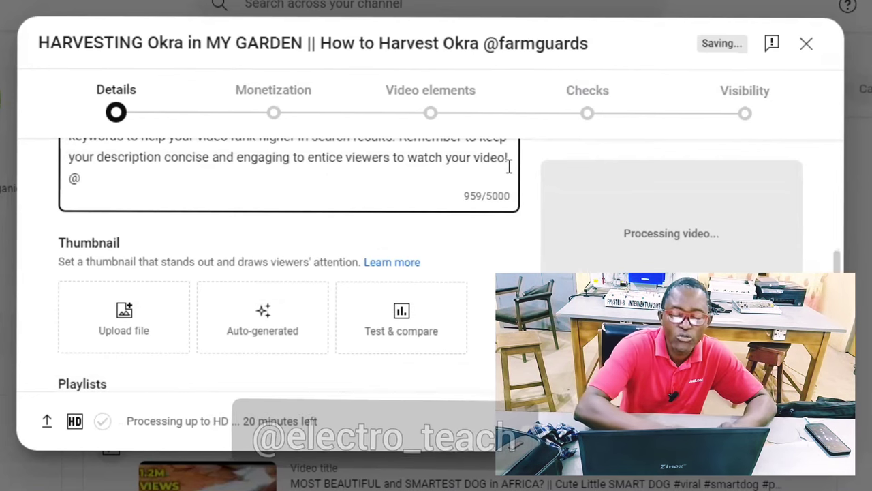
{"action": "type", "text": "farmgu"}
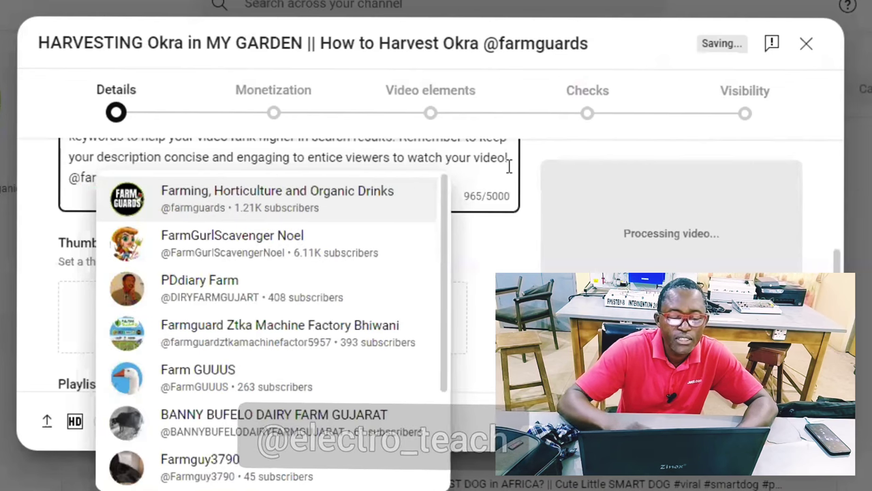
{"action": "left_click", "coordinate": [270, 206]}
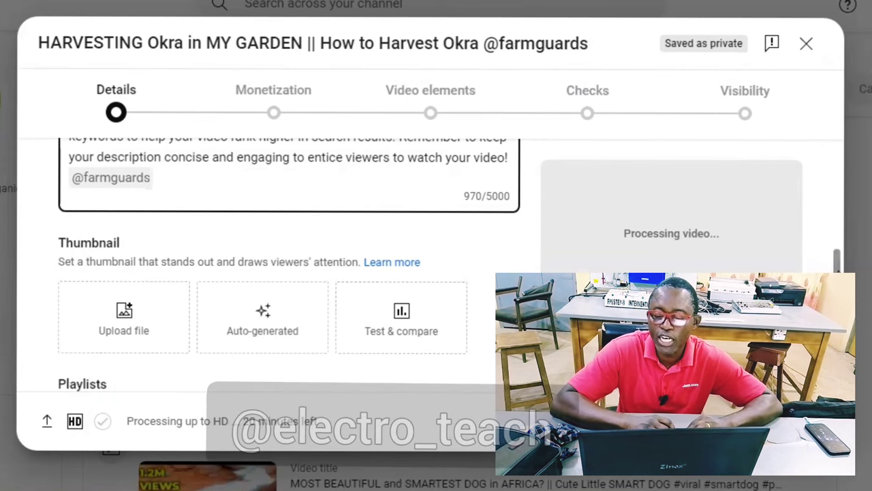
{"action": "key", "text": "Tab"}
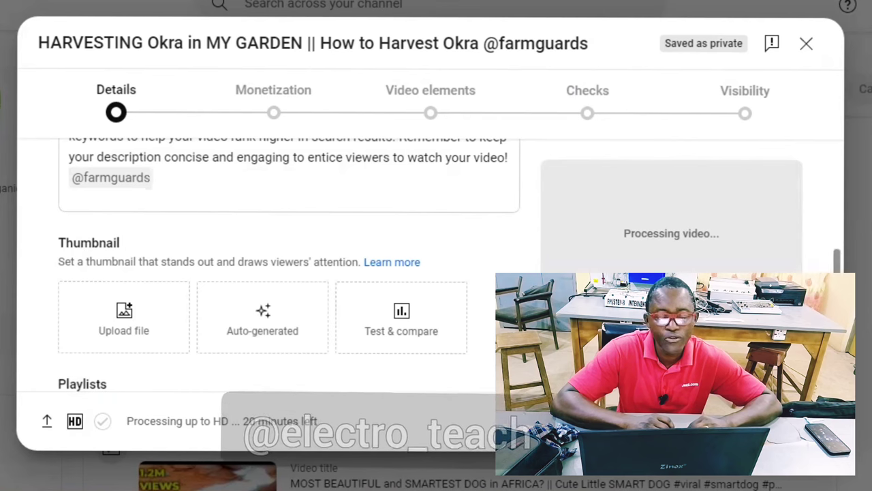
- Add the video to the General farm events, Crops Harvesting, Vegetable Gardening and Crops cultivation playlists
{"action": "scroll", "coordinate": [286, 266], "scroll_direction": "down", "scroll_amount": 2}
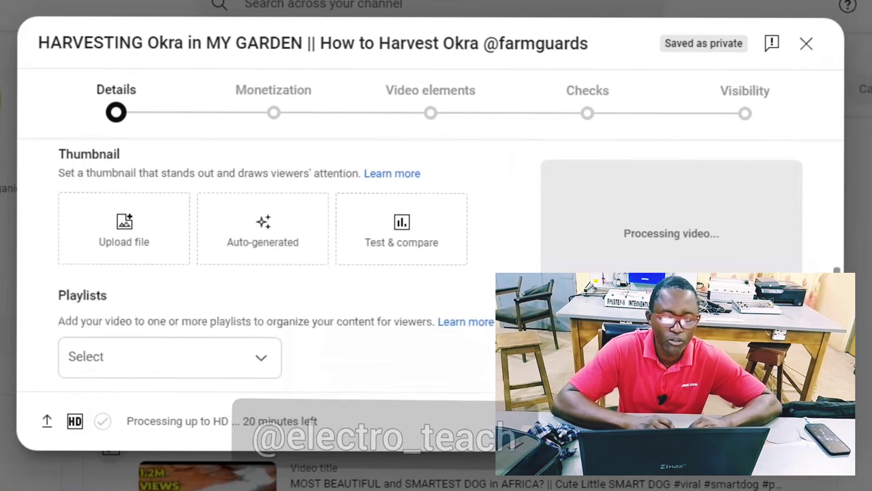
{"action": "scroll", "coordinate": [273, 266], "scroll_direction": "down", "scroll_amount": 1}
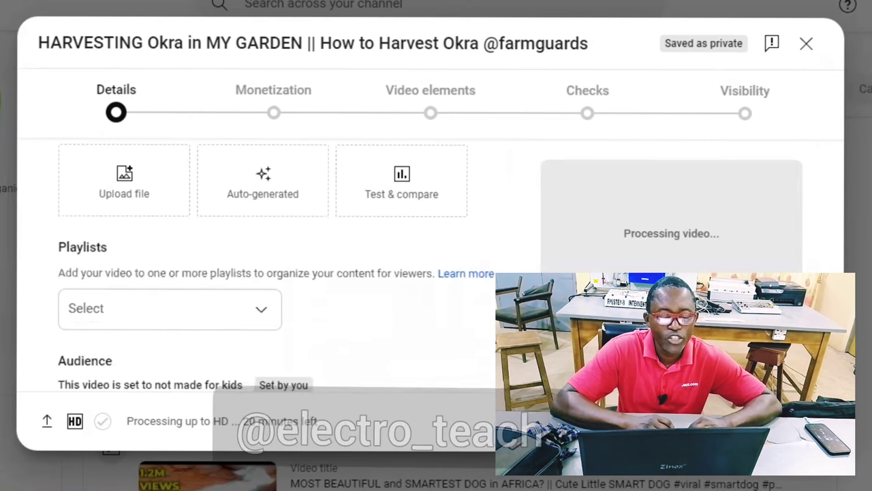
{"action": "scroll", "coordinate": [273, 266], "scroll_direction": "down", "scroll_amount": 2}
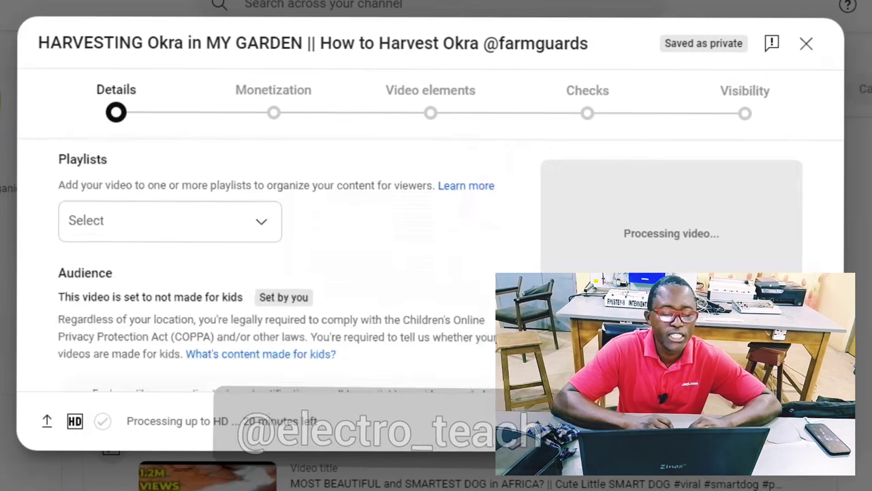
{"action": "left_click", "coordinate": [260, 225]}
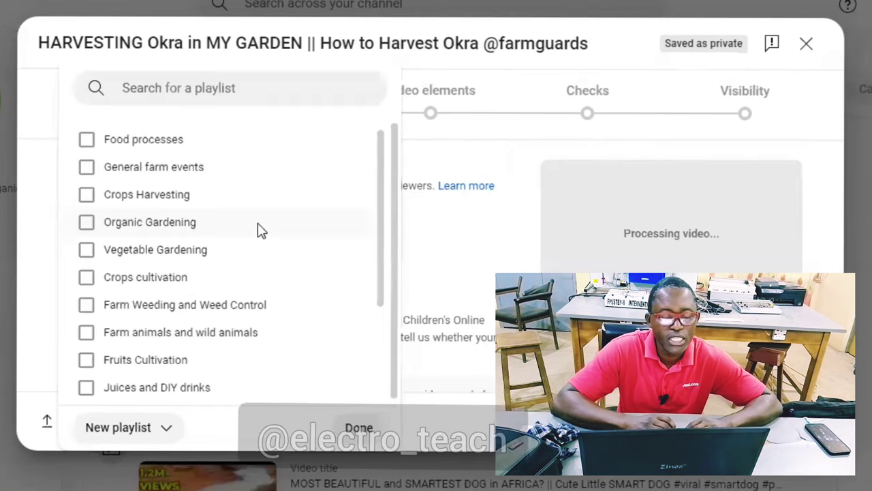
{"action": "left_click", "coordinate": [411, 159]}
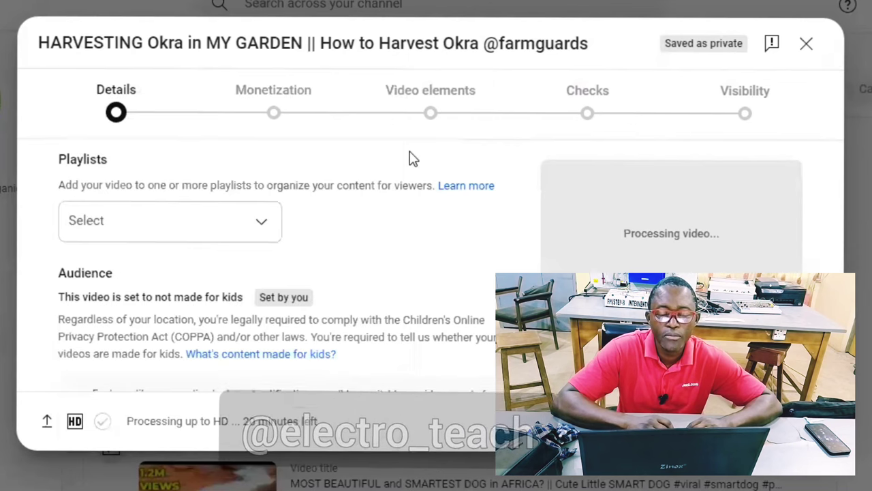
{"action": "left_click", "coordinate": [263, 228]}
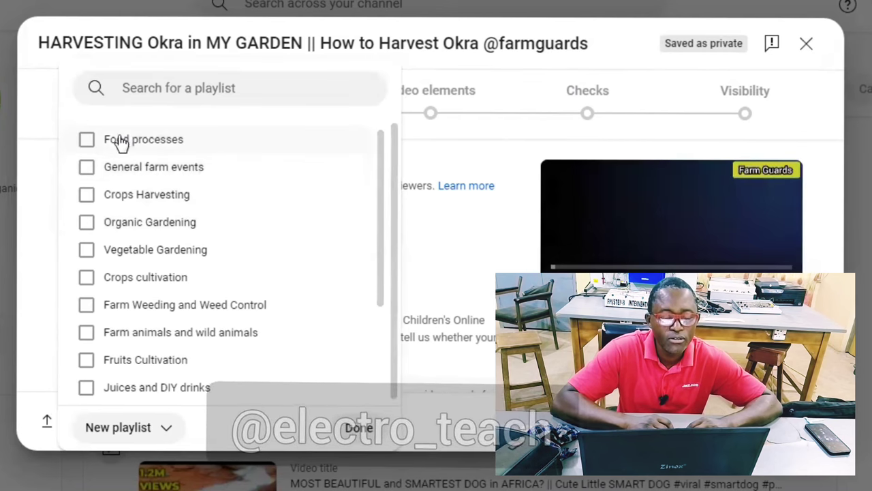
{"action": "left_click", "coordinate": [87, 169]}
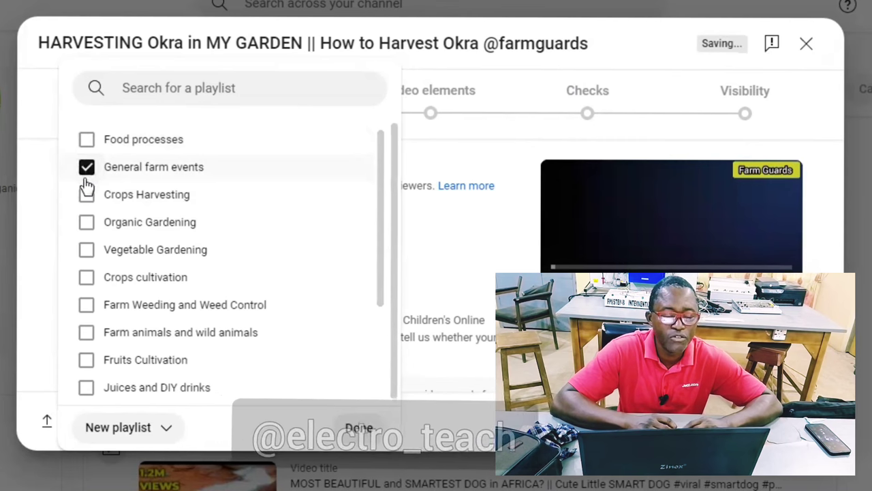
{"action": "left_click", "coordinate": [87, 196]}
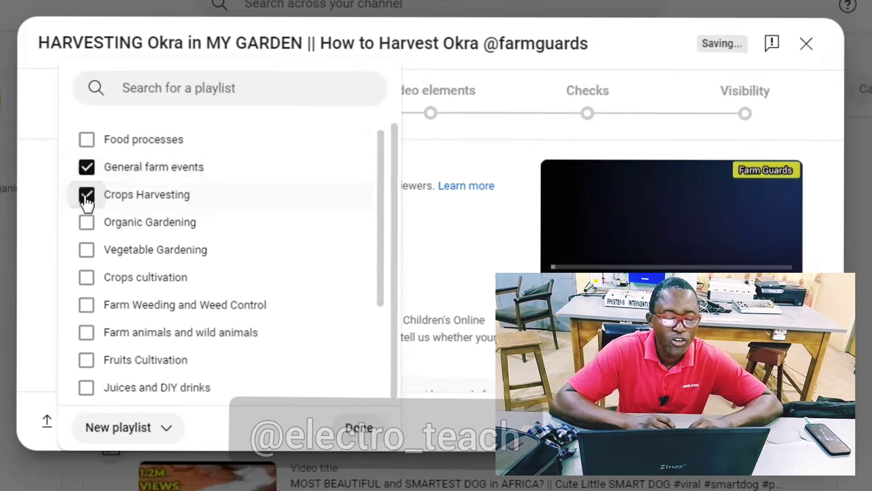
{"action": "left_click", "coordinate": [87, 254]}
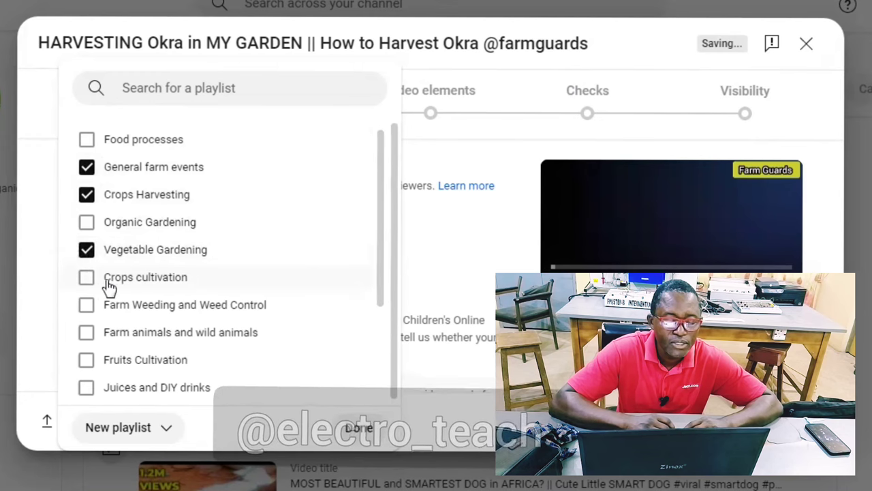
{"action": "left_click", "coordinate": [87, 279]}
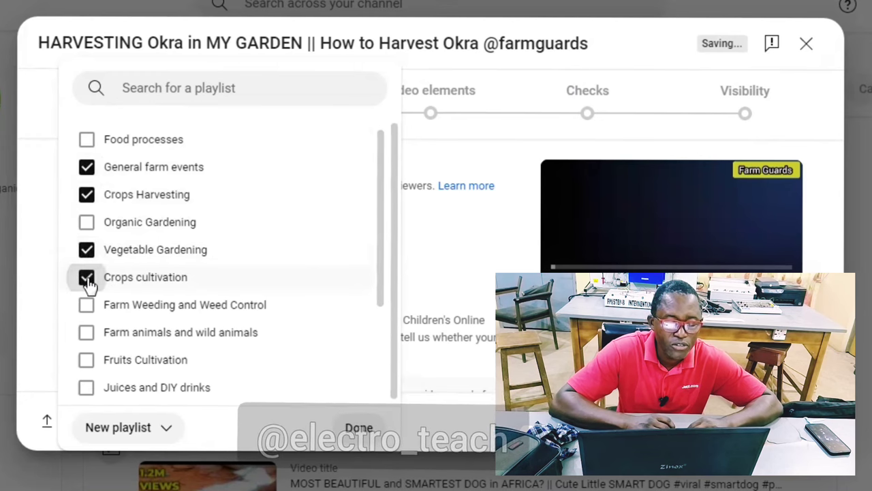
{"action": "left_click_drag", "start_coordinate": [382, 258], "coordinate": [380, 374]}
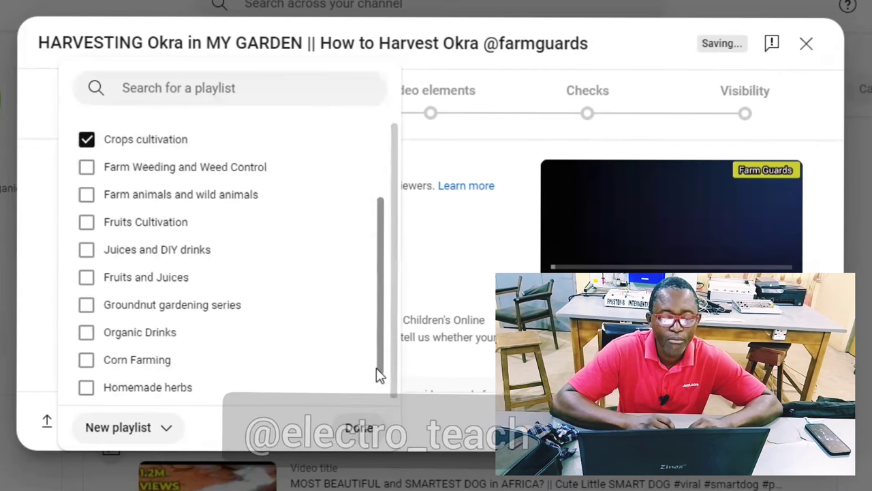
{"action": "left_click", "coordinate": [361, 429]}
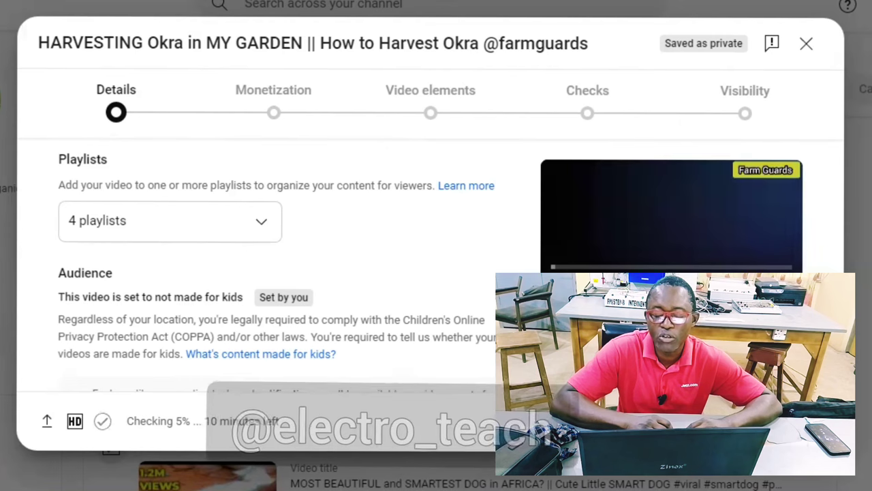
- Reveal the additional video settings and set the license to Creative Commons - Attribution
{"action": "scroll", "coordinate": [558, 229], "scroll_direction": "down", "scroll_amount": 4}
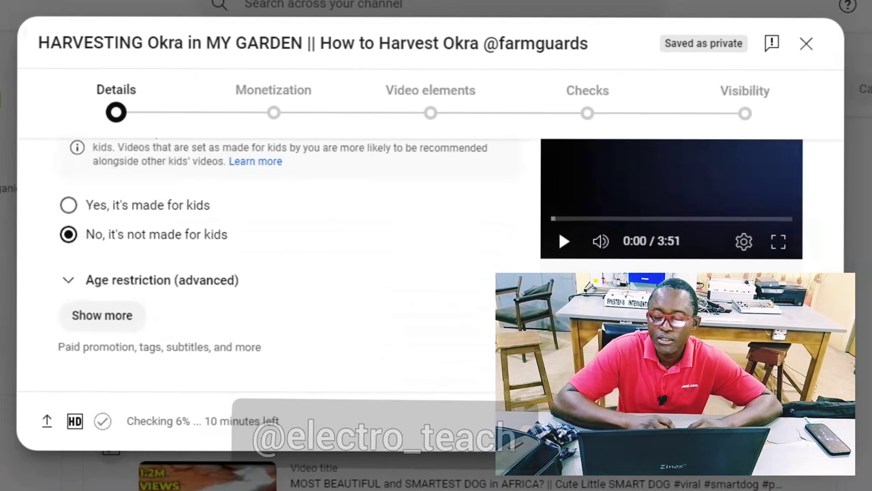
{"action": "scroll", "coordinate": [559, 229], "scroll_direction": "down", "scroll_amount": 1}
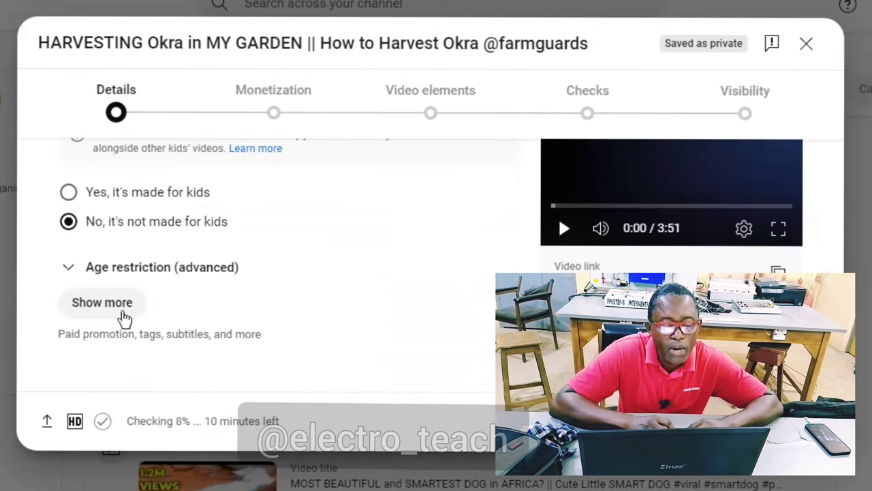
{"action": "left_click", "coordinate": [102, 306]}
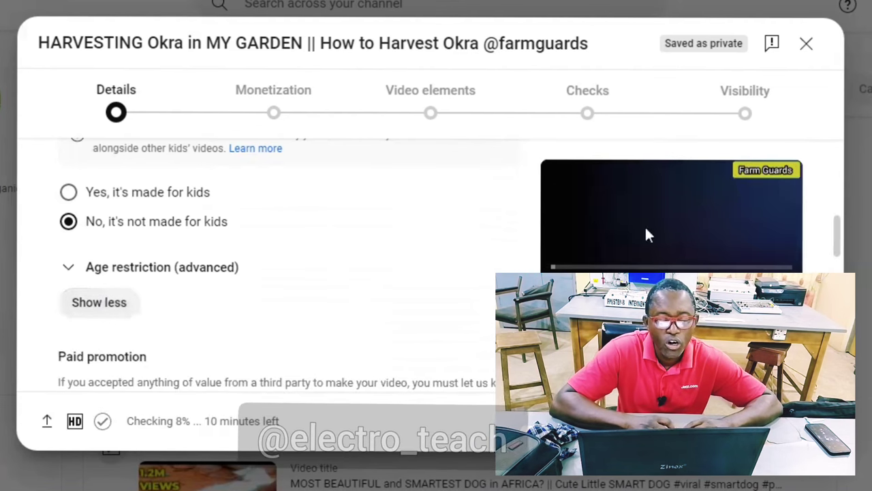
{"action": "left_click_drag", "start_coordinate": [835, 244], "coordinate": [856, 345]}
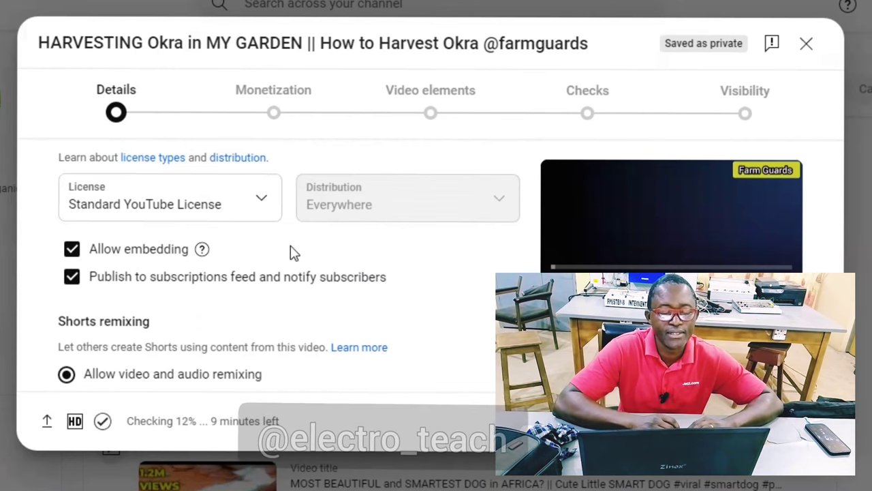
{"action": "left_click", "coordinate": [264, 203]}
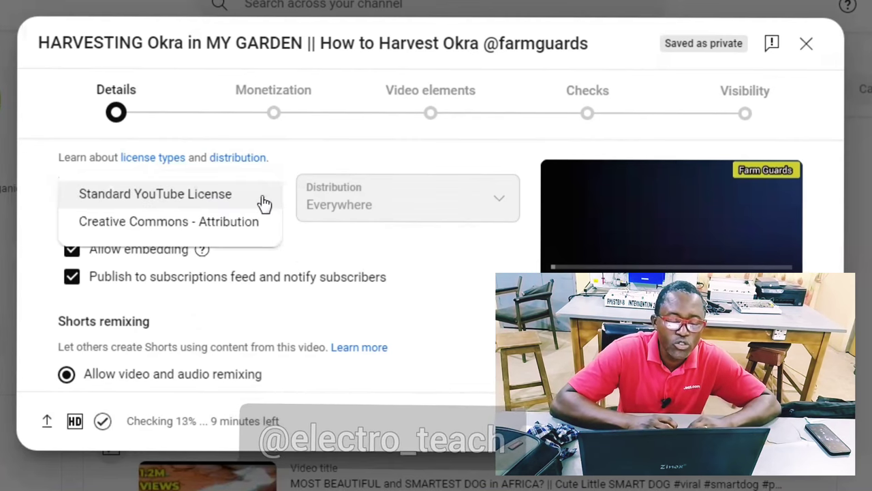
{"action": "left_click", "coordinate": [238, 225]}
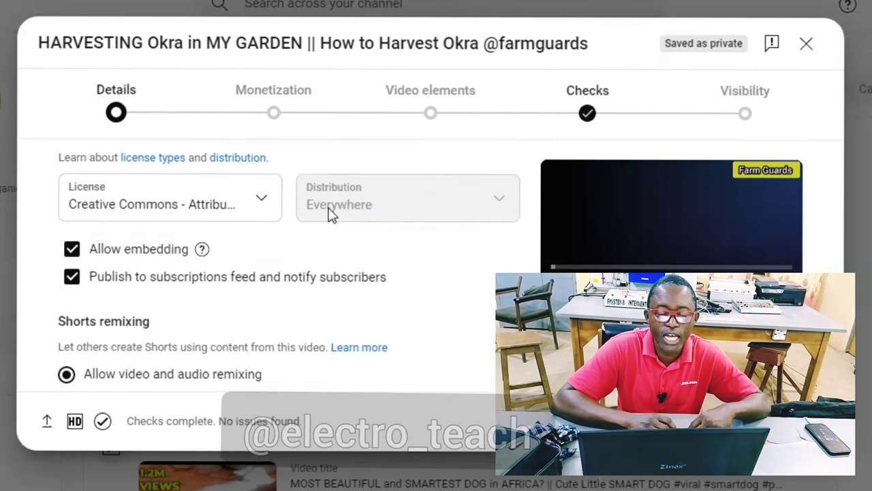
- Switch the license to Standard YouTube License and back to Creative Commons - Attribution
{"action": "left_click", "coordinate": [259, 199]}
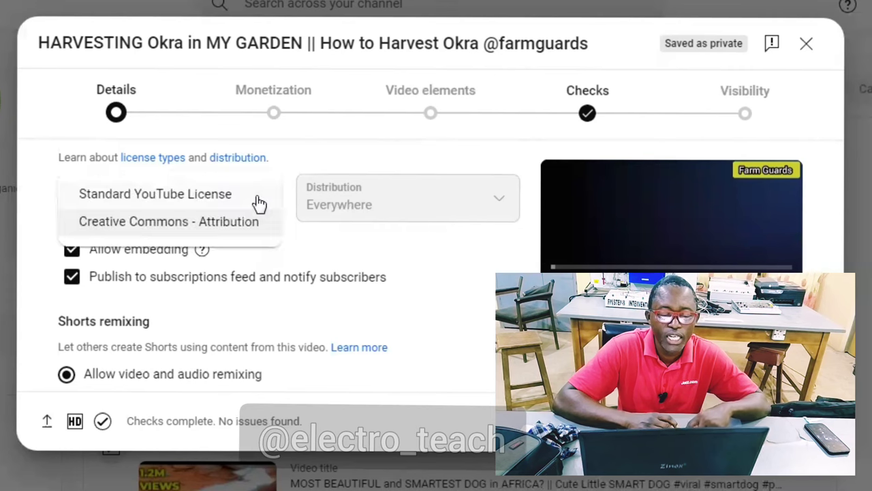
{"action": "left_click", "coordinate": [223, 197]}
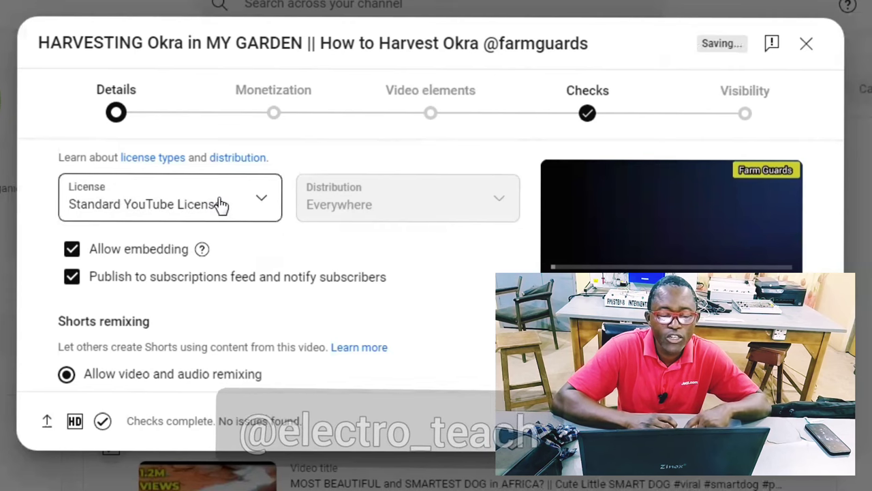
{"action": "left_click", "coordinate": [261, 203]}
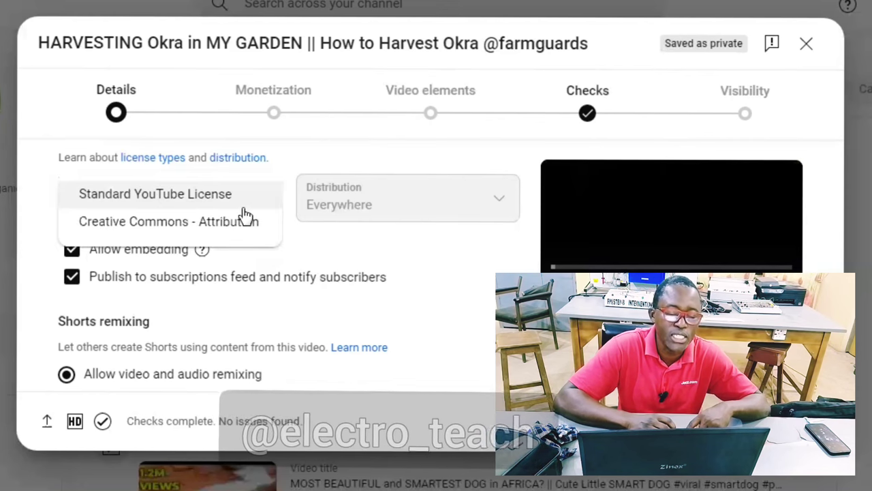
{"action": "left_click", "coordinate": [232, 227]}
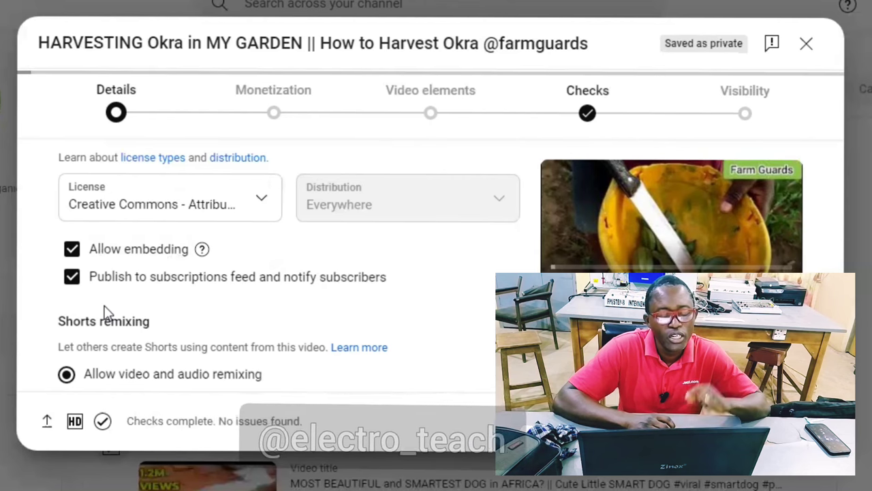
- Turn off publishing to the subscriptions feed and notifying subscribers
{"action": "left_click", "coordinate": [72, 276]}
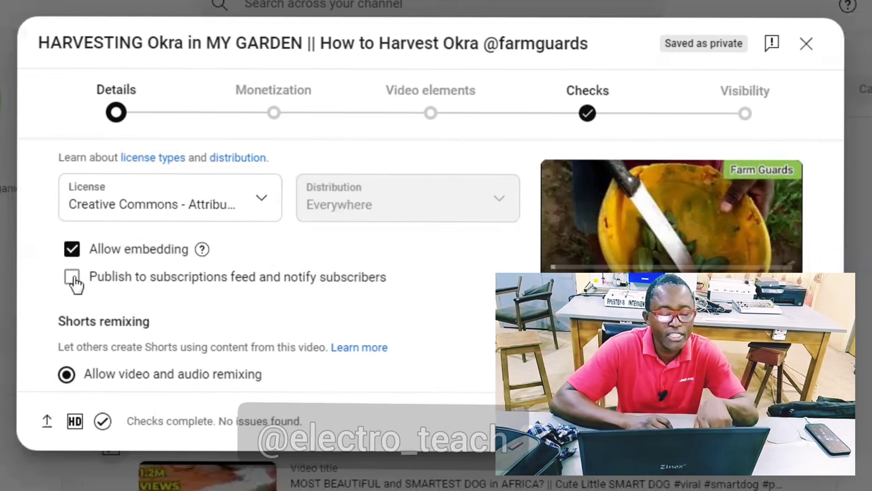
{"action": "left_click", "coordinate": [72, 278]}
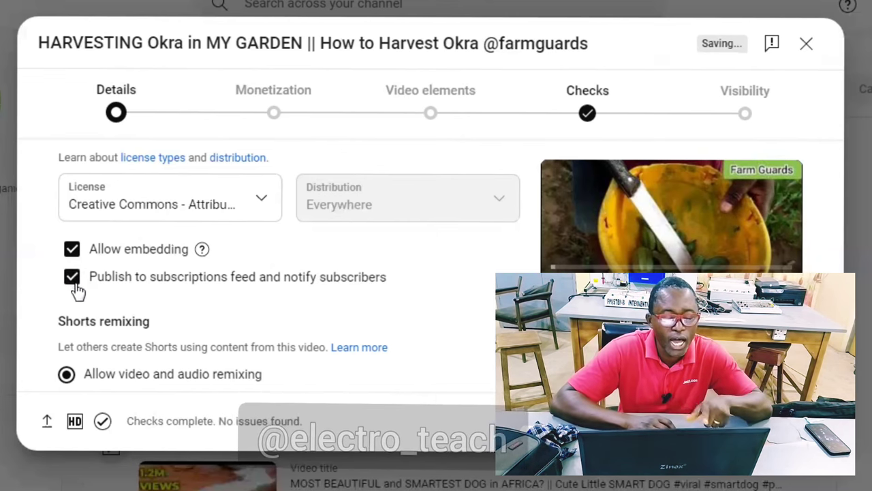
{"action": "left_click", "coordinate": [72, 280]}
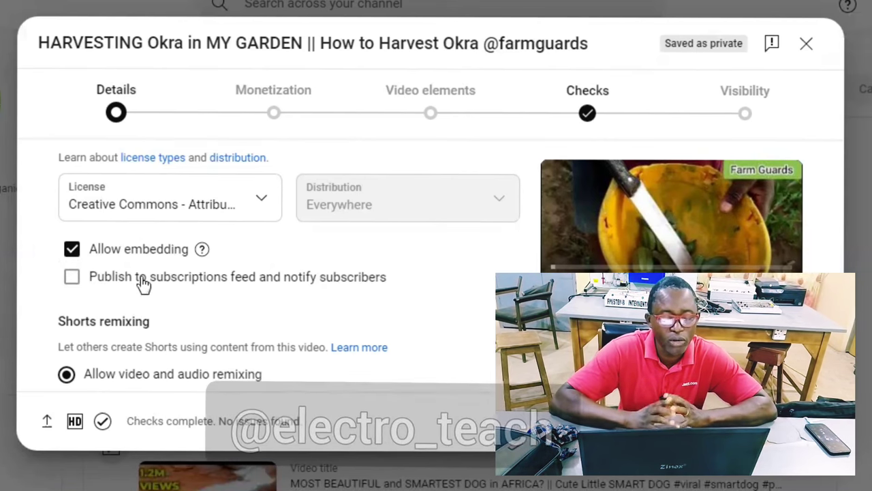
- Copy the video title "HARVESTING Okra in MY GARDEN || How to Harvest Okra" without the channel mention
{"action": "scroll", "coordinate": [289, 265], "scroll_direction": "up", "scroll_amount": 4}
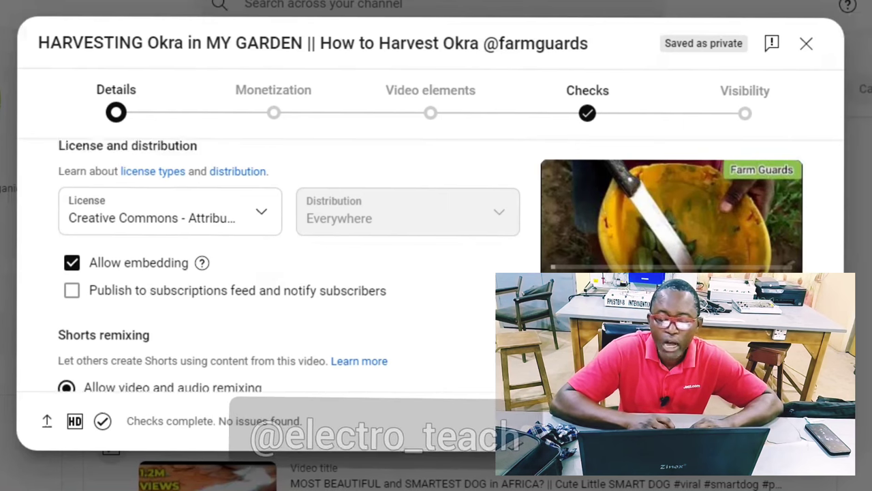
{"action": "scroll", "coordinate": [289, 266], "scroll_direction": "up", "scroll_amount": 4}
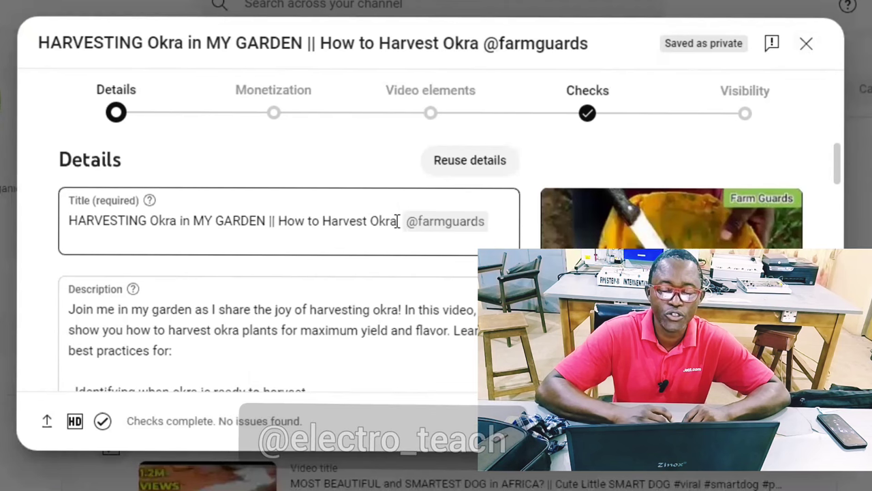
{"action": "left_click_drag", "start_coordinate": [398, 220], "coordinate": [72, 216]}
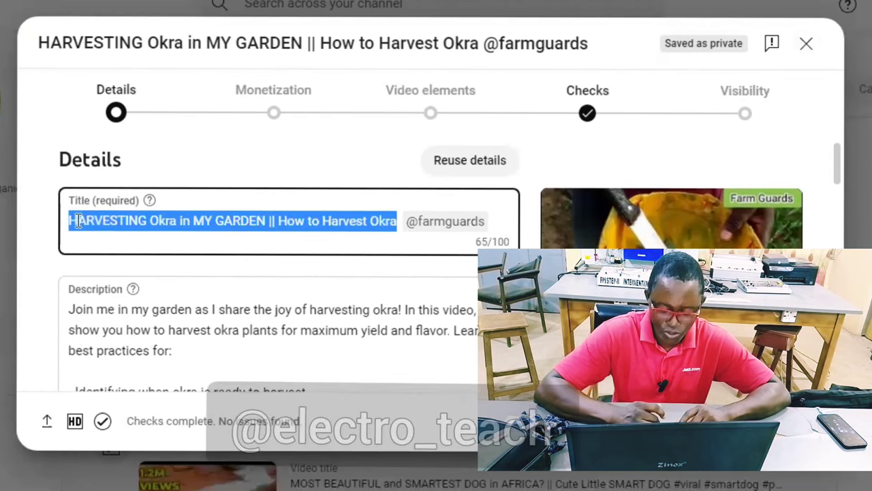
{"action": "right_click", "coordinate": [77, 220]}
{"action": "left_click", "coordinate": [117, 256]}
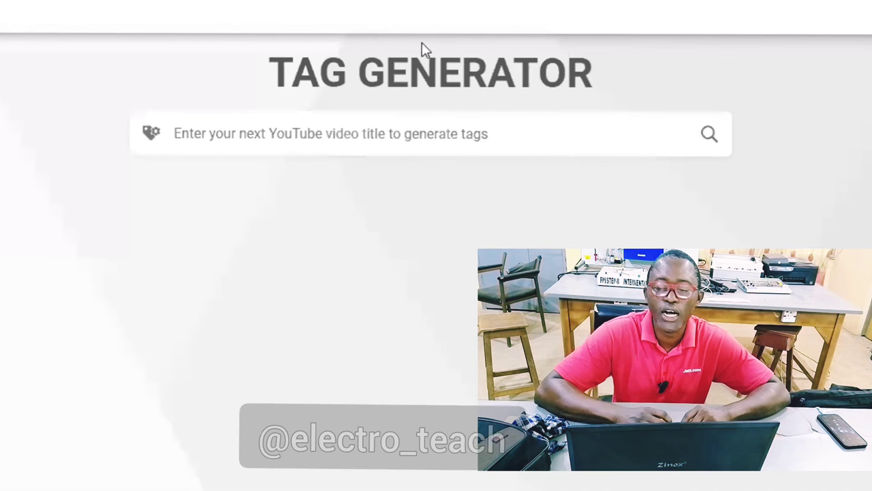
- Generate tags on the tag generator website from the copied title "HARVESTING Okra in MY GARDEN || How to Harvest Okra" and review them
{"action": "left_click", "coordinate": [340, 130]}
{"action": "right_click", "coordinate": [340, 131]}
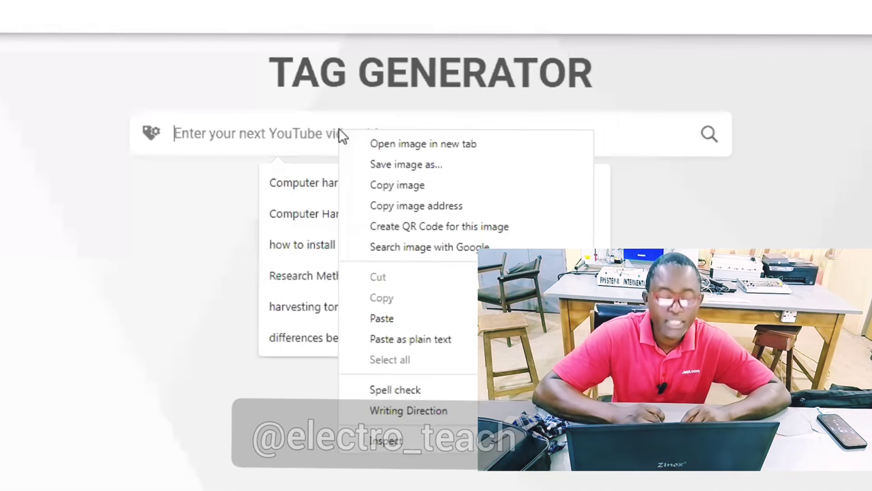
{"action": "left_click", "coordinate": [391, 317]}
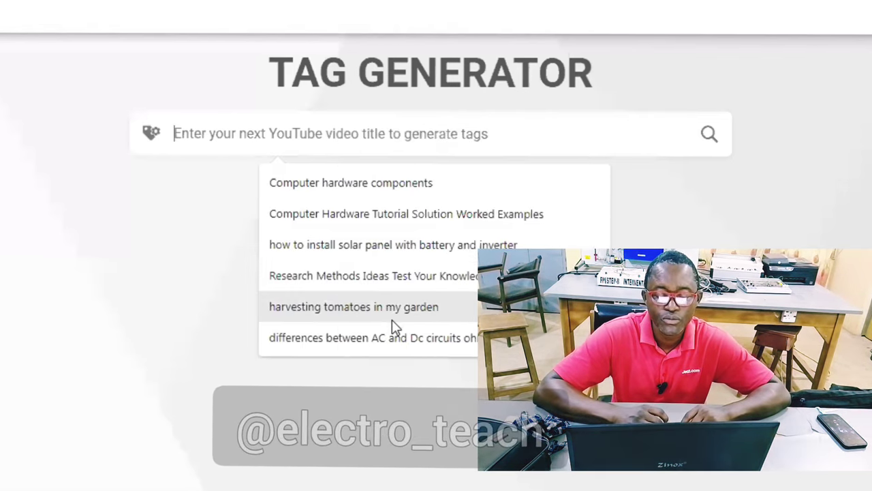
{"action": "key", "text": "ctrl+v"}
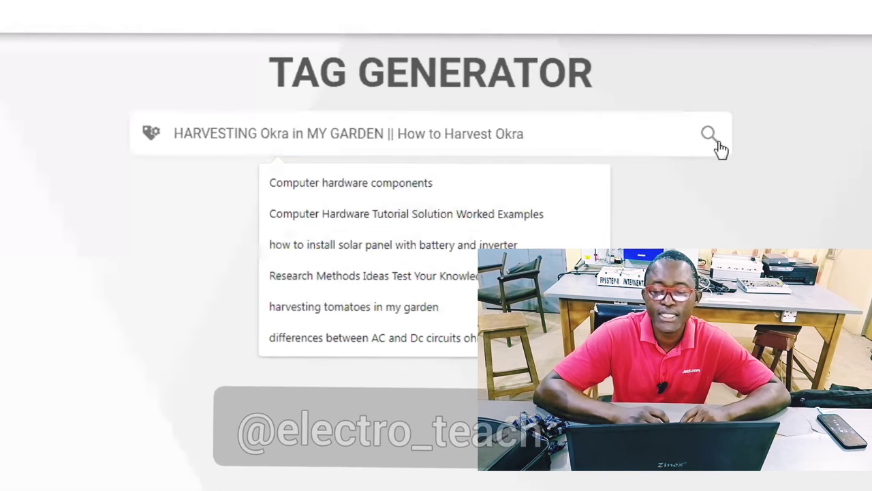
{"action": "left_click", "coordinate": [709, 136]}
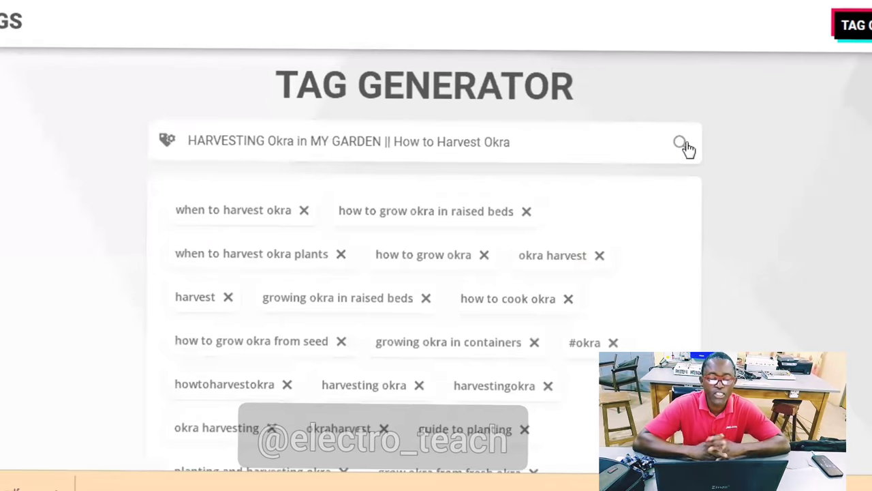
{"action": "scroll", "coordinate": [436, 245], "scroll_direction": "down", "scroll_amount": 3}
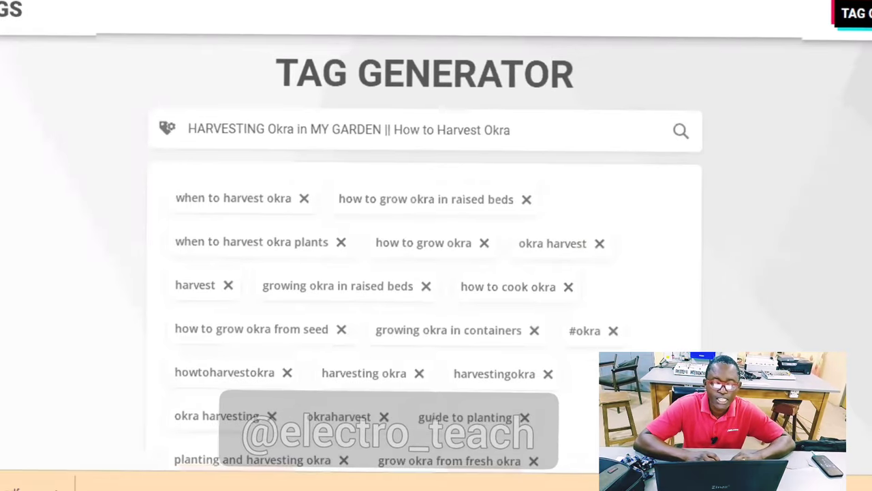
{"action": "scroll", "coordinate": [436, 246], "scroll_direction": "down", "scroll_amount": 1}
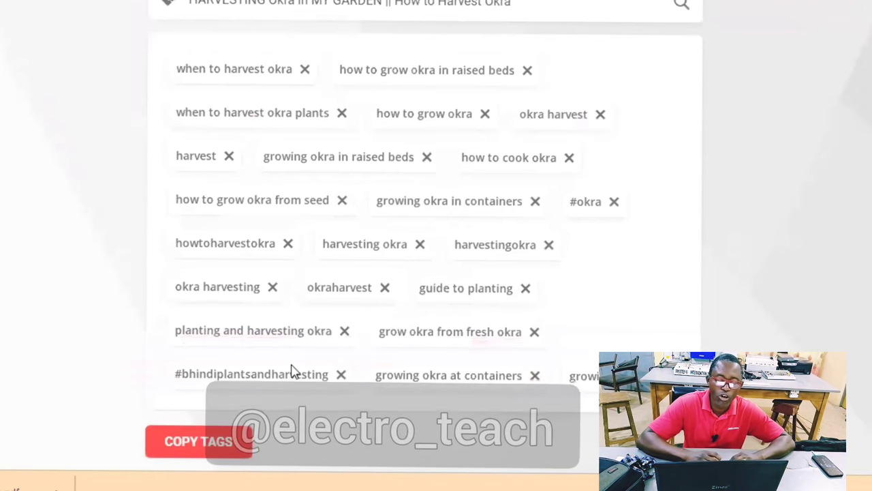
- Copy all generated tags from the tag generator website and paste them into the okra video's Tags field
{"action": "left_click", "coordinate": [220, 449]}
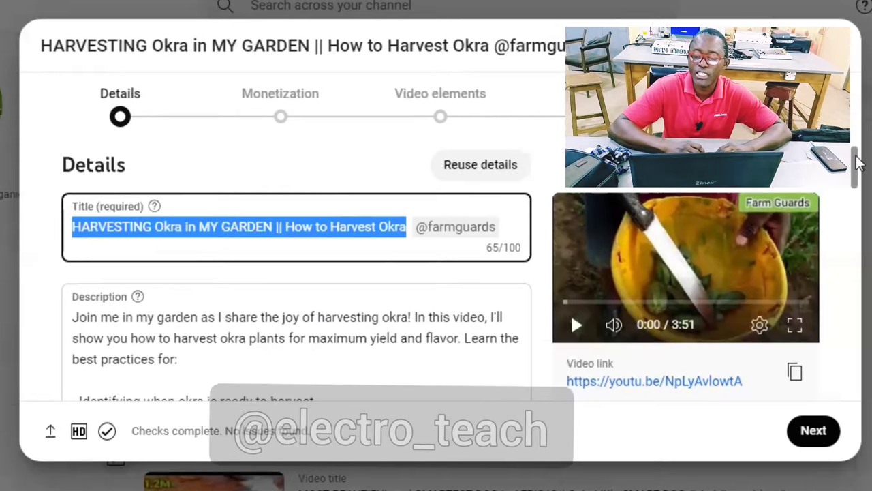
{"action": "left_click", "coordinate": [859, 164]}
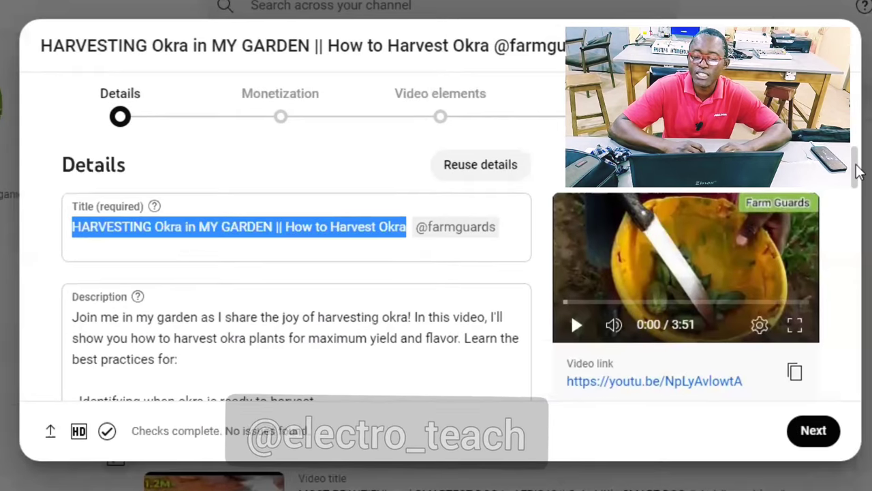
{"action": "scroll", "coordinate": [857, 242], "scroll_direction": "down", "scroll_amount": 15}
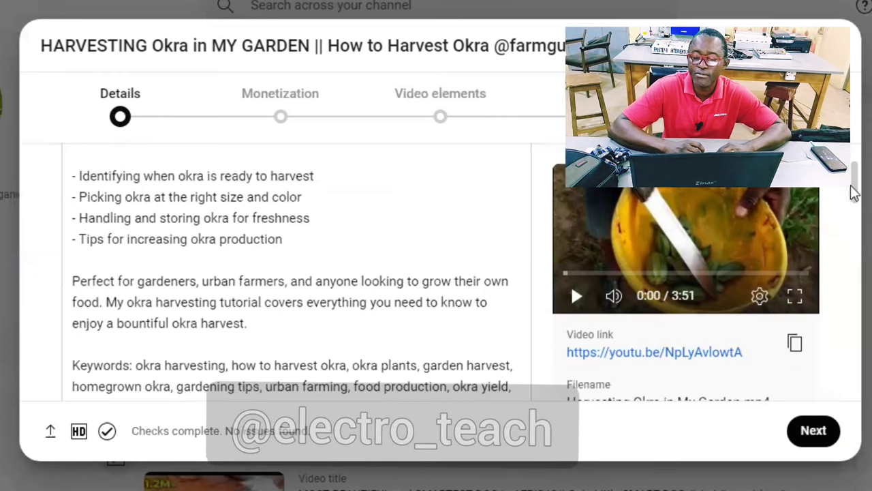
{"action": "left_click_drag", "start_coordinate": [855, 286], "coordinate": [855, 308]}
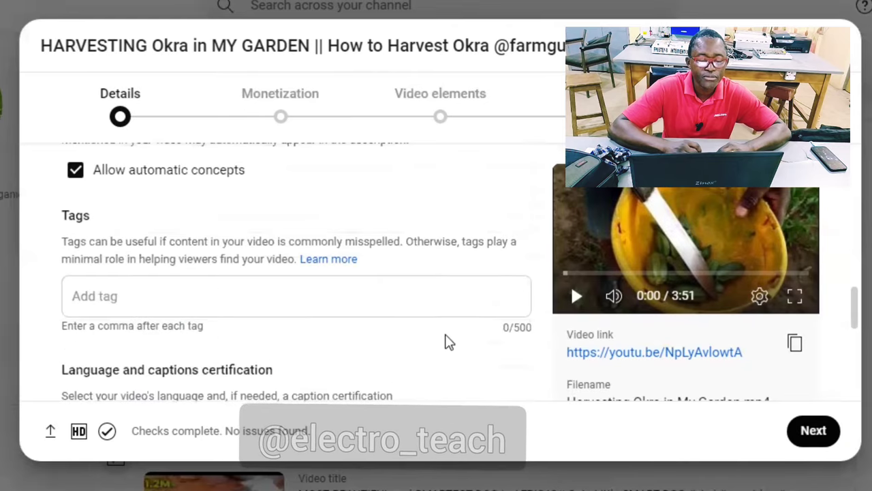
{"action": "left_click", "coordinate": [361, 298]}
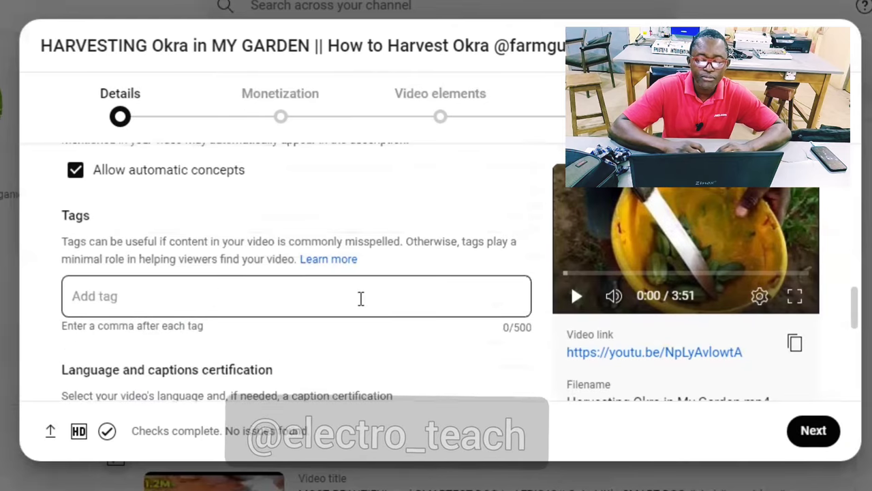
{"action": "right_click", "coordinate": [97, 298]}
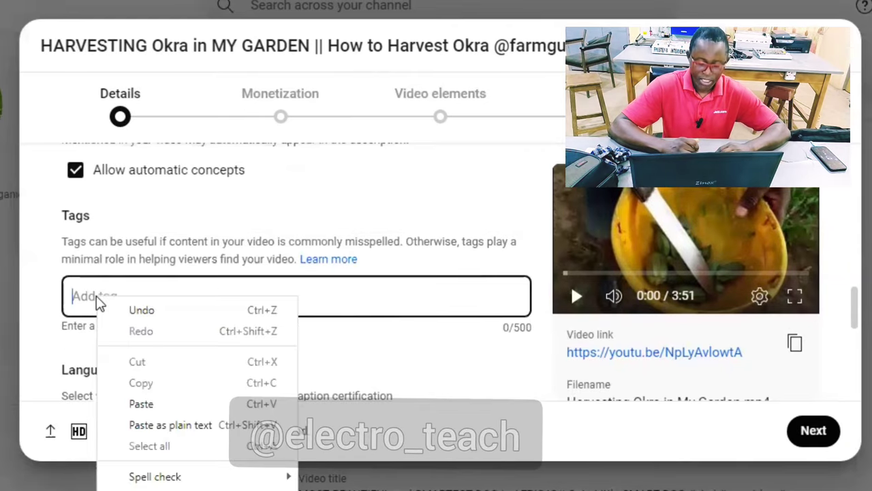
{"action": "left_click", "coordinate": [141, 403]}
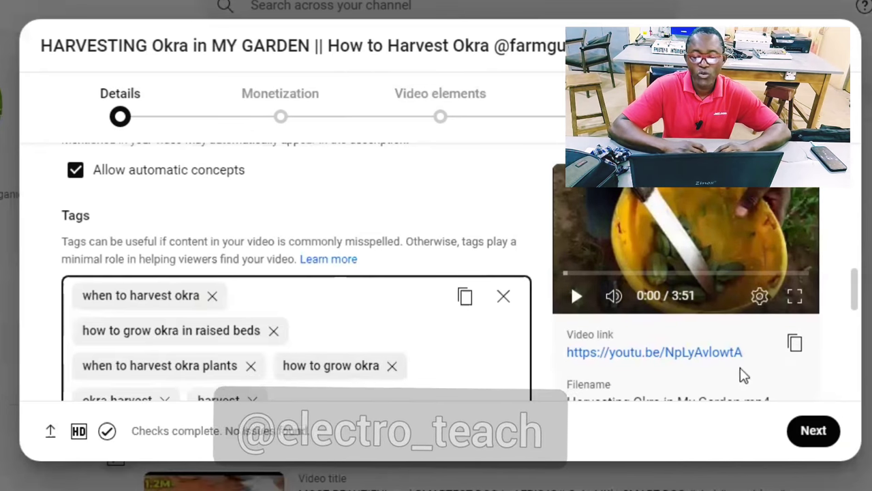
{"action": "left_click_drag", "start_coordinate": [852, 289], "coordinate": [858, 323]}
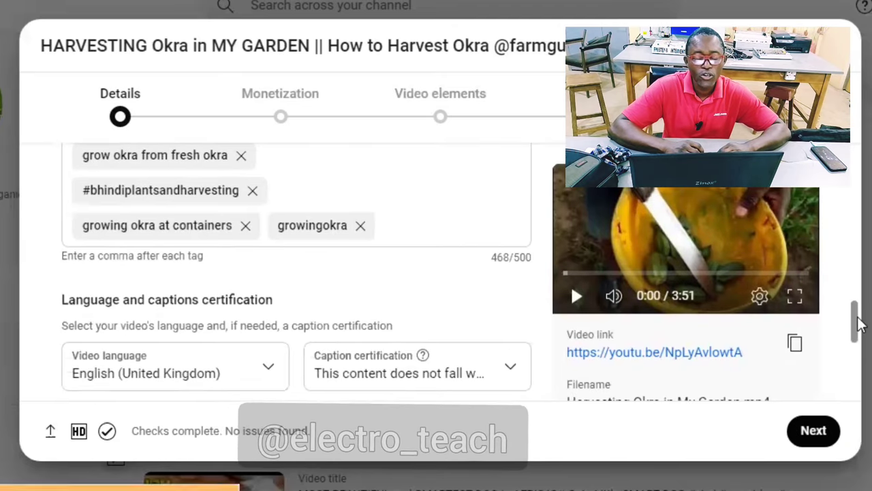
- Proceed to the video's monetization settings, turn monetization on and review the available ad formats
{"action": "left_click_drag", "start_coordinate": [860, 325], "coordinate": [852, 147]}
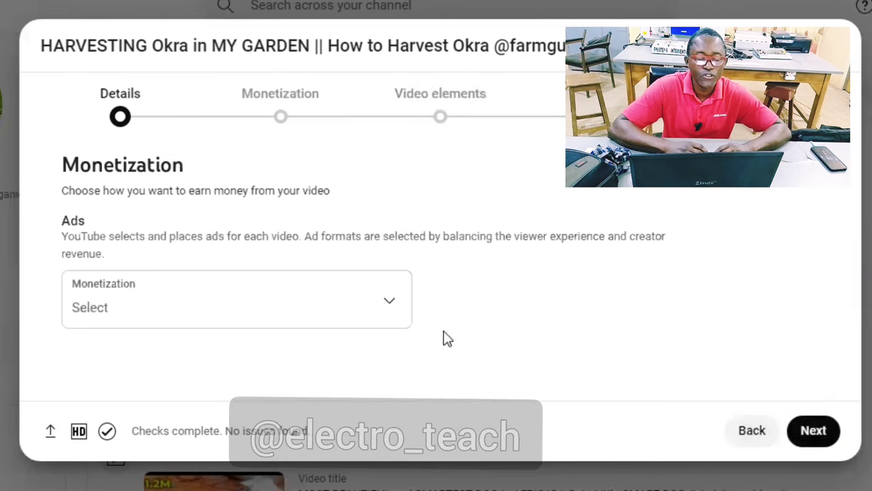
{"action": "left_click", "coordinate": [388, 308]}
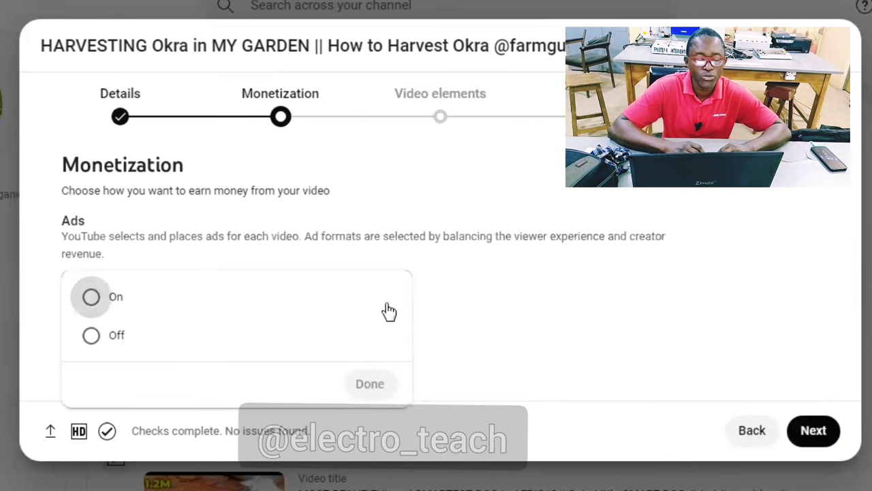
{"action": "left_click", "coordinate": [91, 296]}
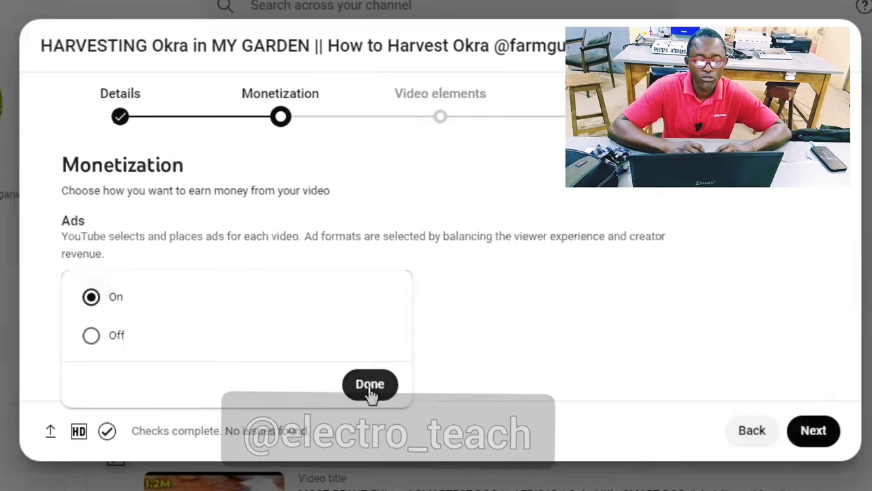
{"action": "left_click", "coordinate": [368, 386]}
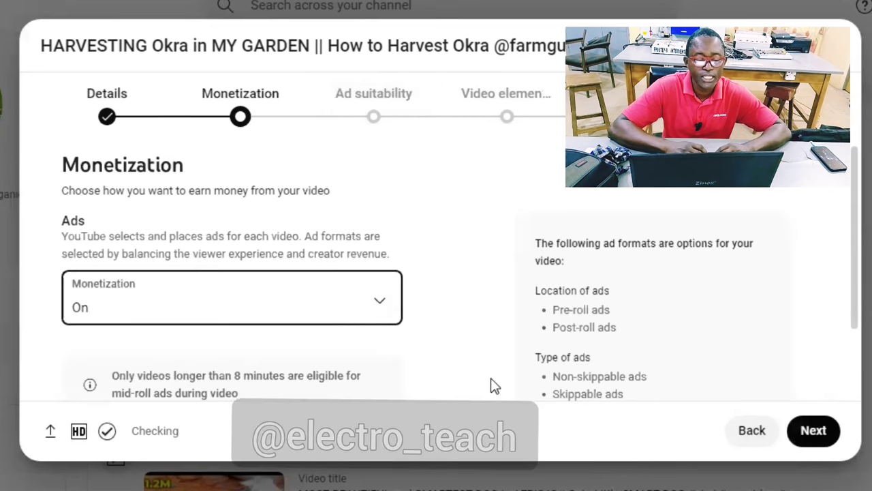
{"action": "left_click_drag", "start_coordinate": [856, 238], "coordinate": [853, 163]}
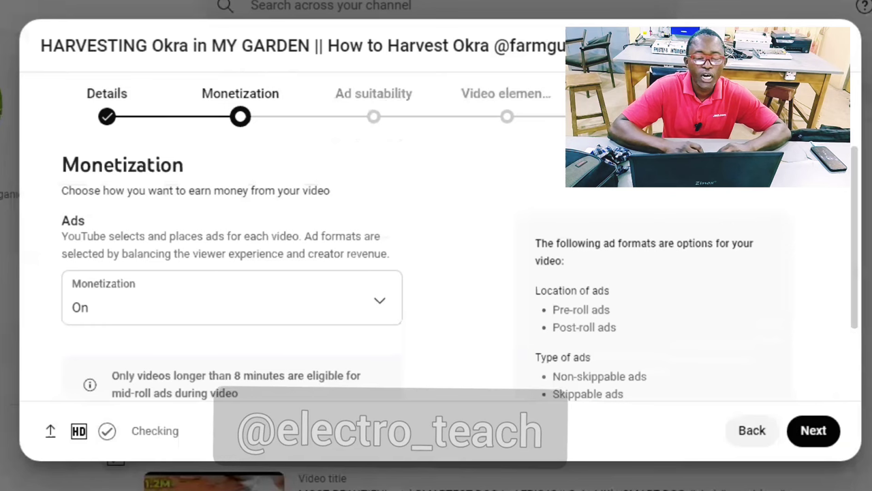
- Rate the video's ad suitability as "None of the above" for all content categories and submit the rating
{"action": "left_click", "coordinate": [819, 445]}
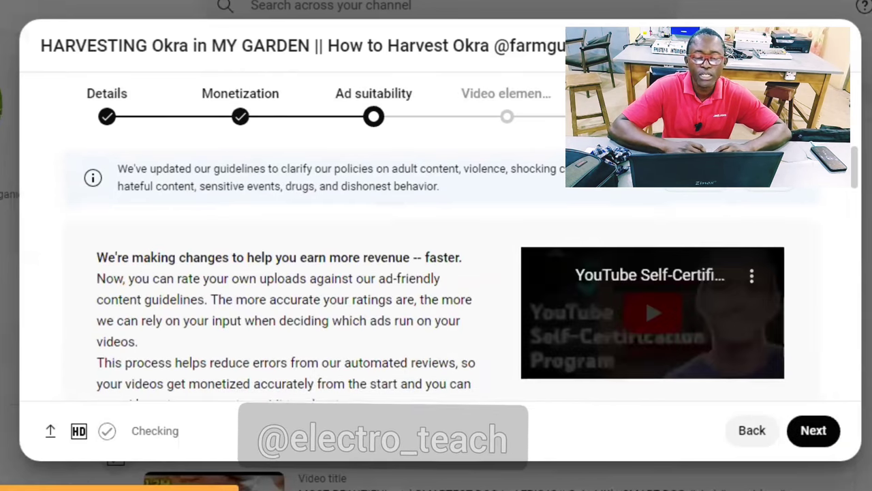
{"action": "left_click_drag", "start_coordinate": [856, 165], "coordinate": [866, 229]}
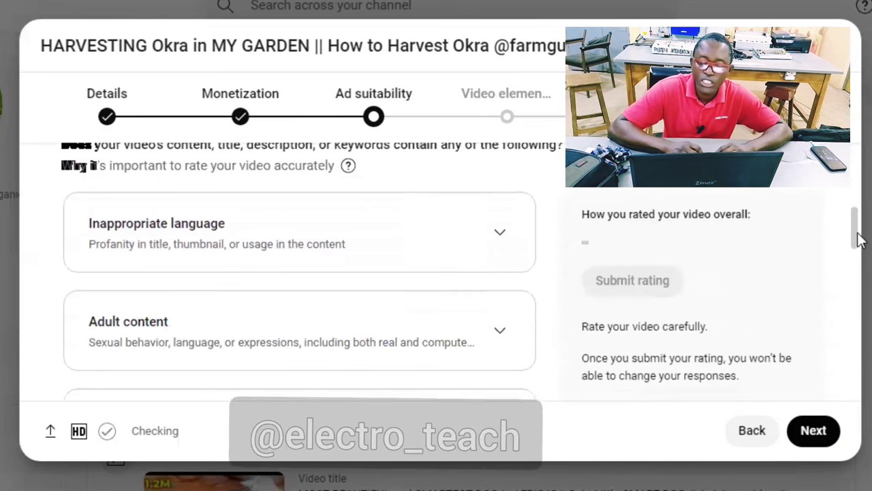
{"action": "left_click_drag", "start_coordinate": [857, 238], "coordinate": [858, 304]}
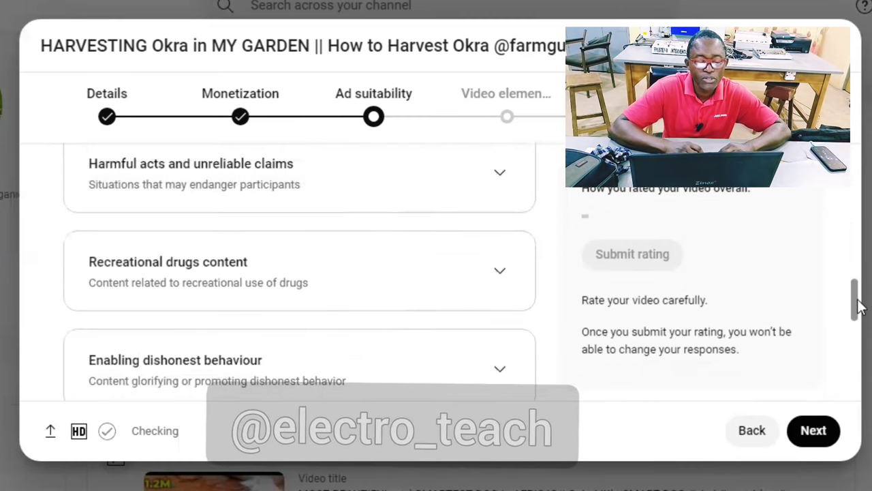
{"action": "left_click_drag", "start_coordinate": [860, 307], "coordinate": [860, 386]}
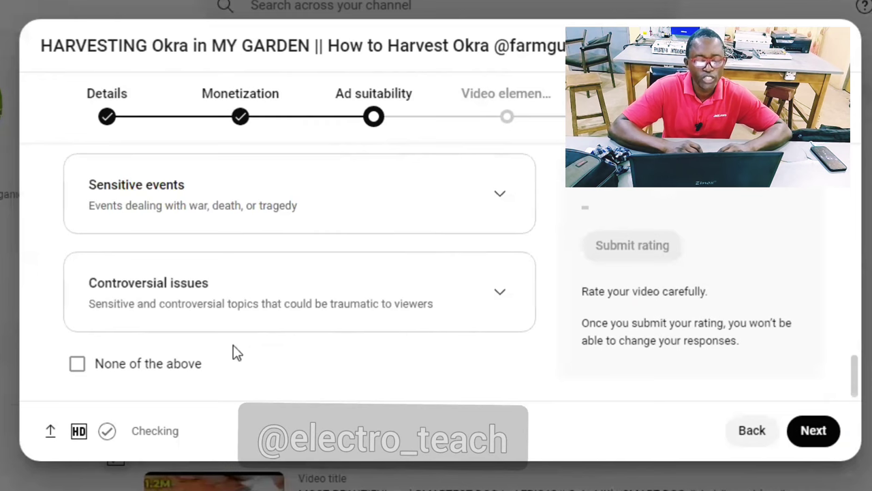
{"action": "left_click", "coordinate": [78, 365]}
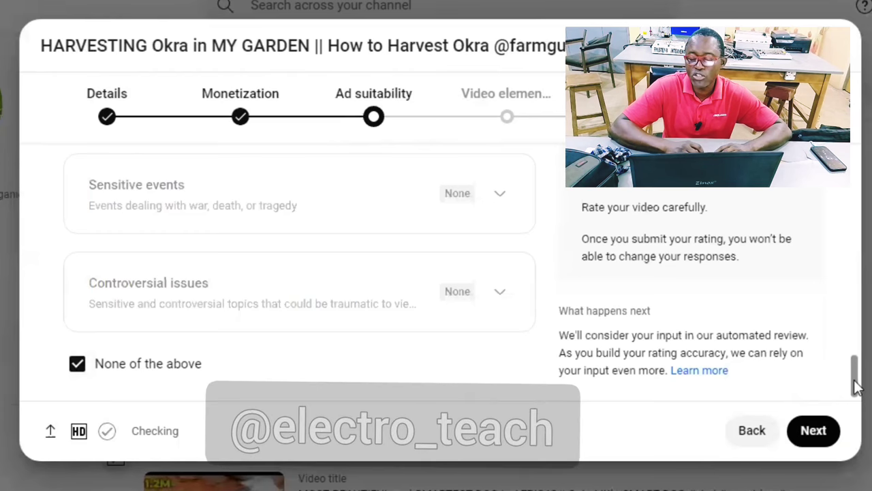
{"action": "left_click_drag", "start_coordinate": [853, 371], "coordinate": [841, 327]}
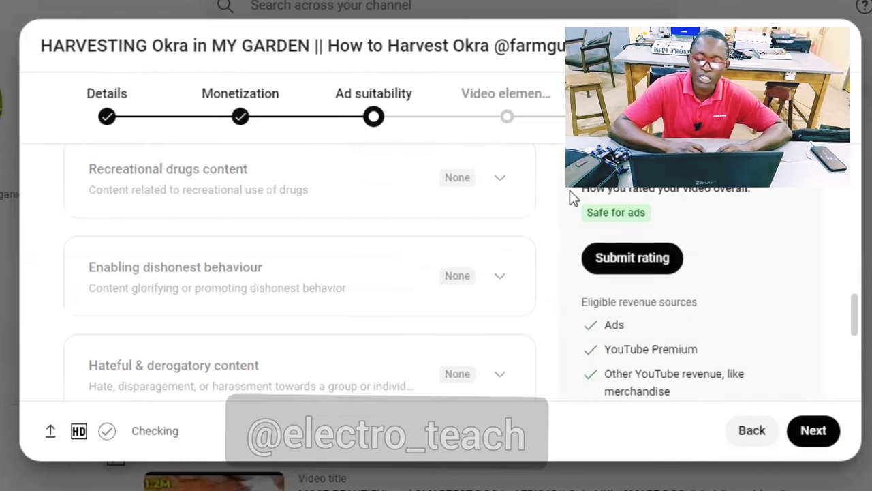
{"action": "left_click", "coordinate": [619, 266]}
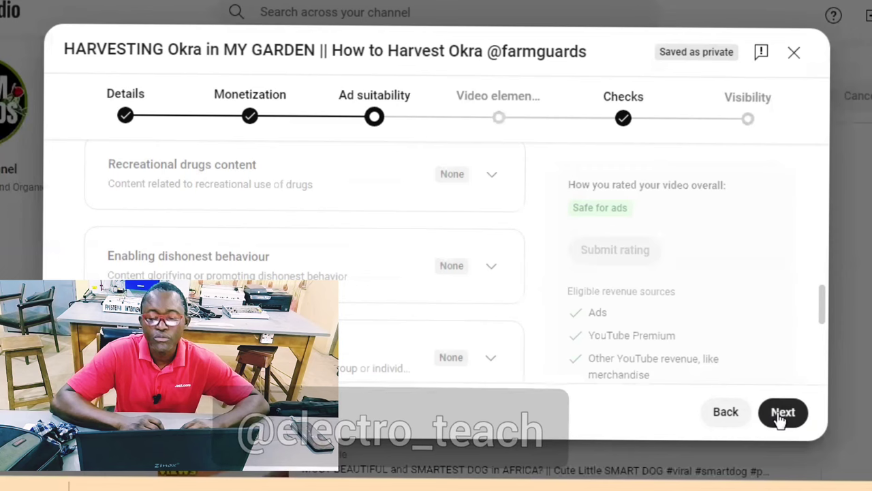
- Review the video elements options and add an end screen using the "1 video, 1 subscribe" template
{"action": "left_click", "coordinate": [494, 124]}
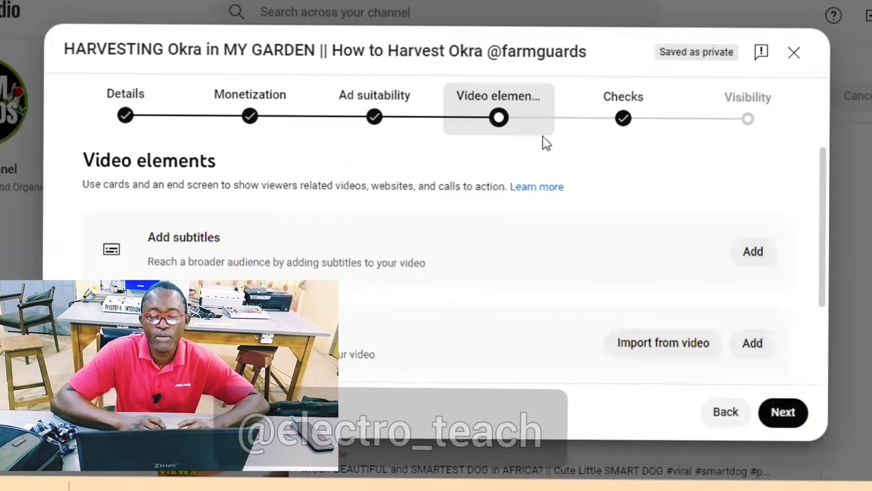
{"action": "scroll", "coordinate": [823, 301], "scroll_direction": "down", "scroll_amount": 3}
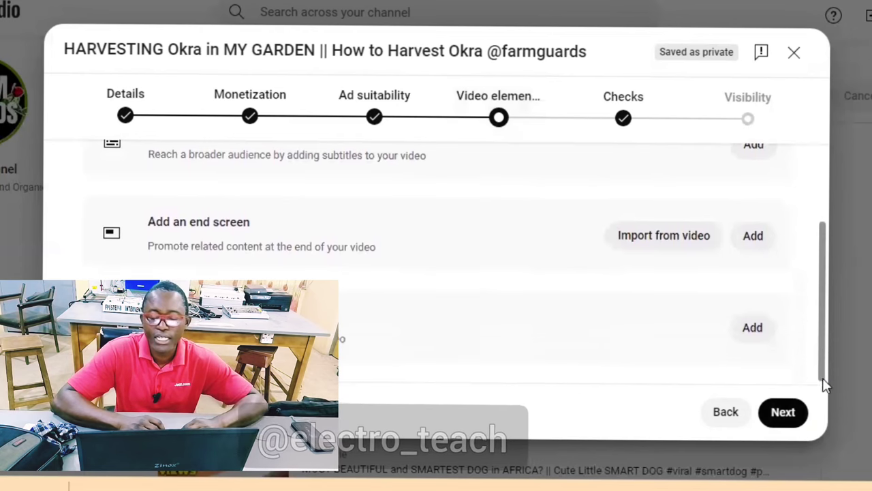
{"action": "scroll", "coordinate": [816, 312], "scroll_direction": "up", "scroll_amount": 3}
{"action": "scroll", "coordinate": [809, 314], "scroll_direction": "down", "scroll_amount": 1}
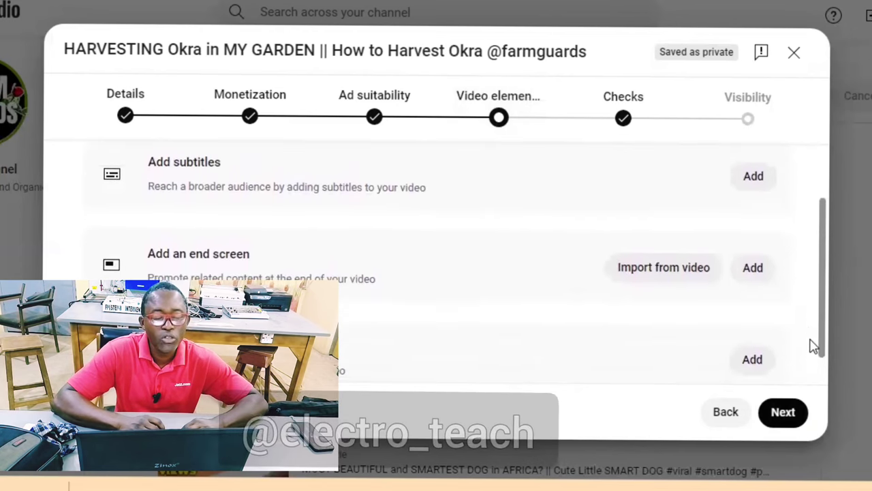
{"action": "scroll", "coordinate": [812, 346], "scroll_direction": "down", "scroll_amount": 1}
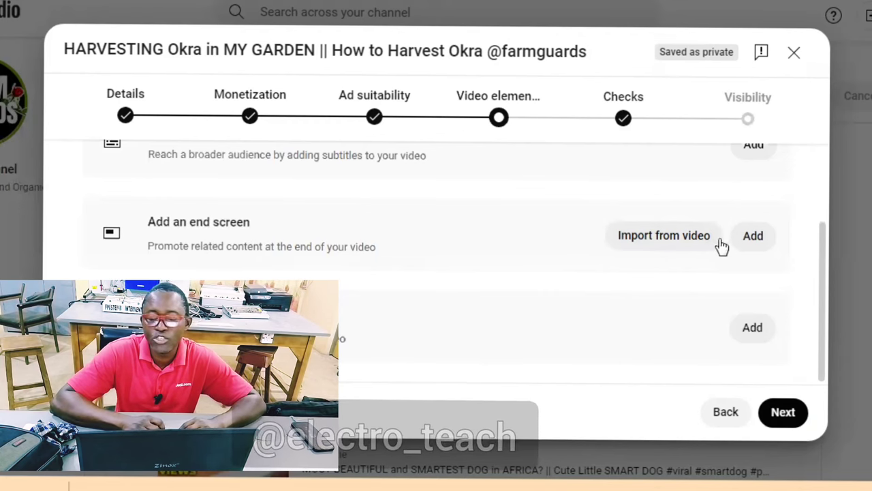
{"action": "left_click", "coordinate": [754, 237]}
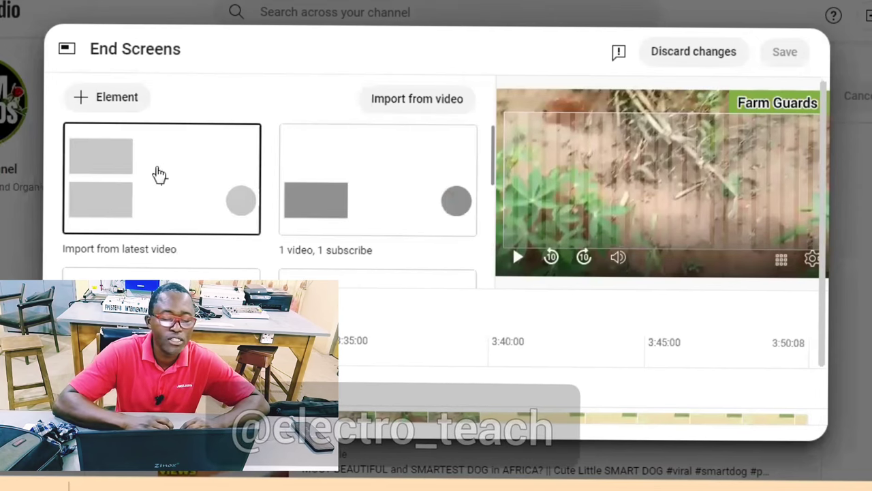
{"action": "left_click", "coordinate": [358, 171]}
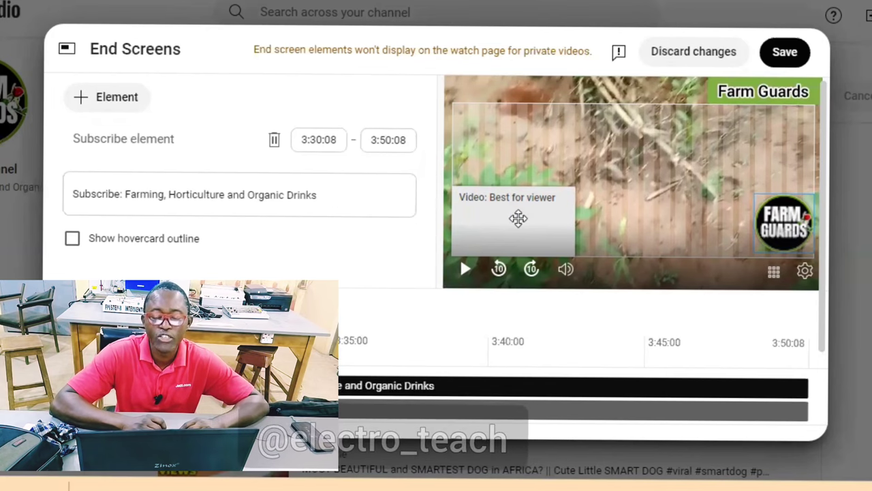
- Start adding a playlist element to the end screen and look through the channel's playlists
{"action": "left_click", "coordinate": [136, 104]}
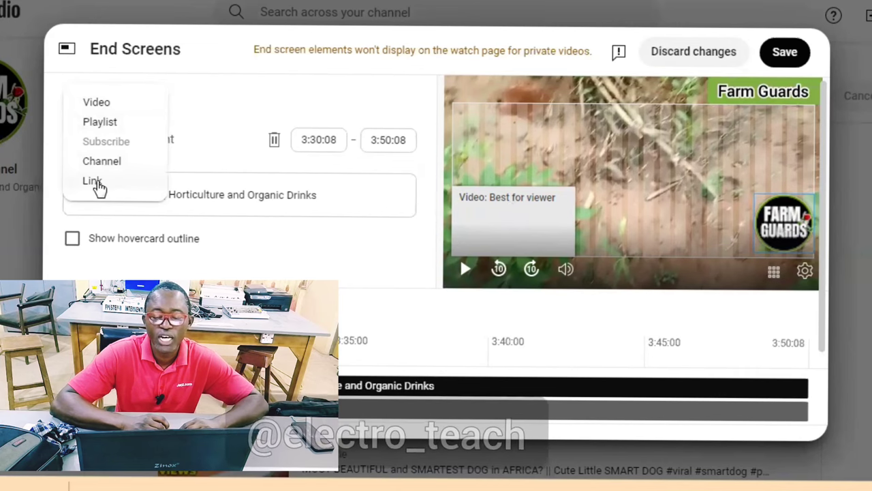
{"action": "left_click", "coordinate": [100, 125]}
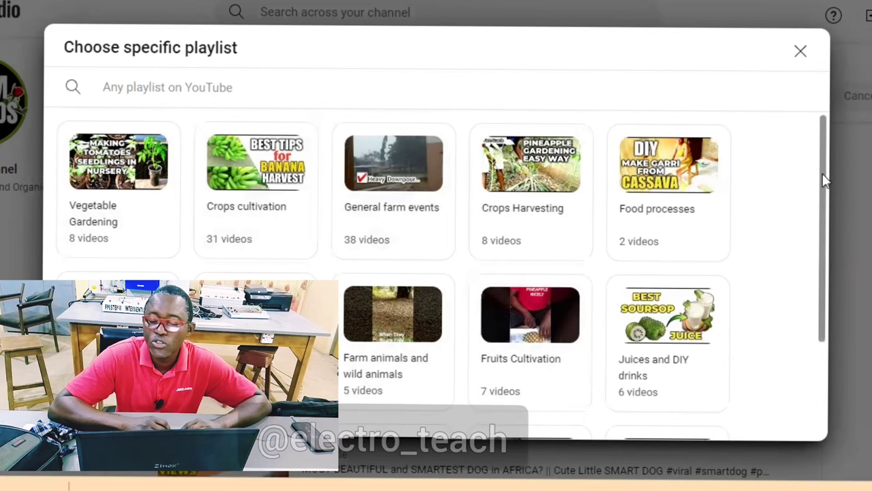
{"action": "left_click_drag", "start_coordinate": [824, 180], "coordinate": [835, 287]}
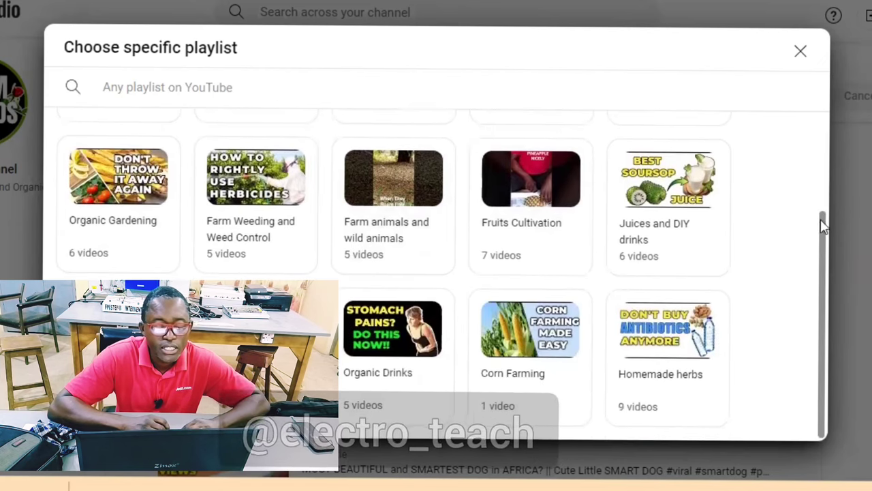
{"action": "scroll", "coordinate": [814, 173], "scroll_direction": "up", "scroll_amount": 3}
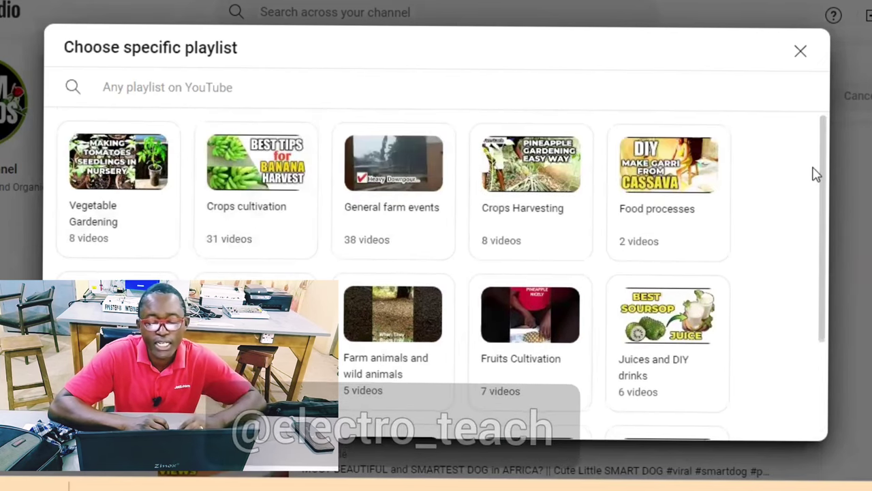
{"action": "left_click_drag", "start_coordinate": [823, 185], "coordinate": [843, 280]}
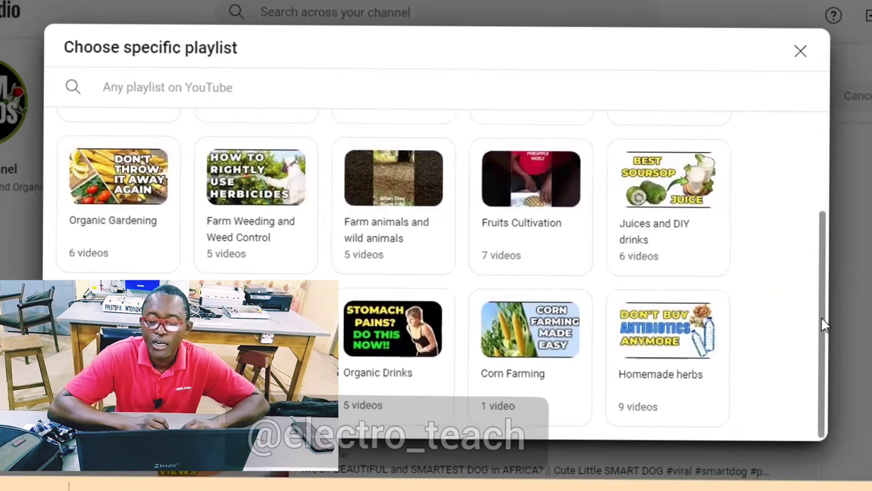
{"action": "left_click_drag", "start_coordinate": [821, 317], "coordinate": [798, 167]}
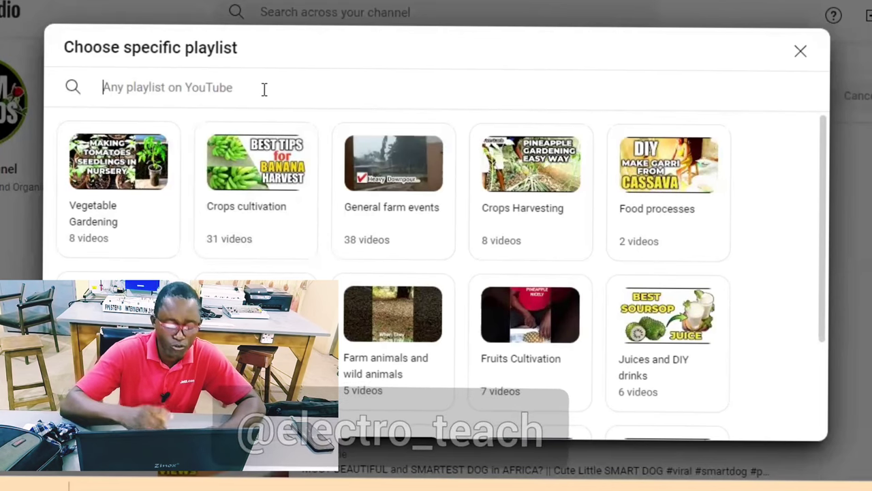
- Search YouTube playlists for "pepper" in the end screen's playlist chooser
{"action": "type", "text": "pepe"}
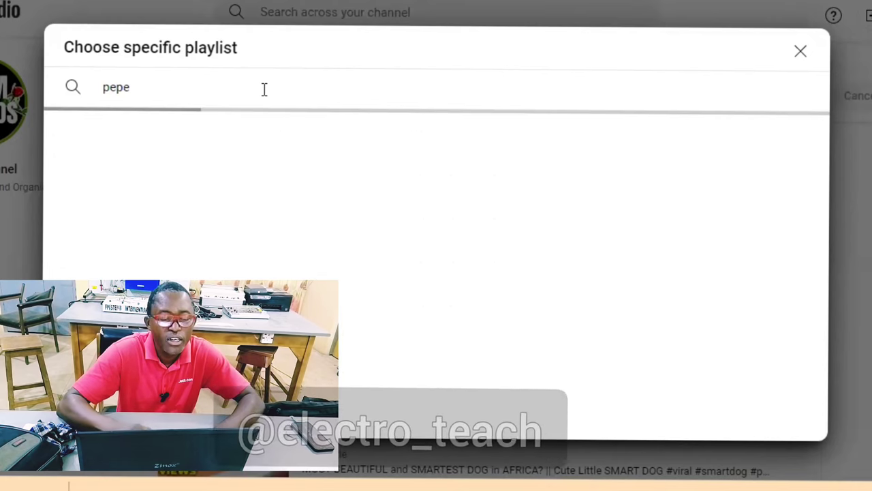
{"action": "key", "text": "BackSpace"}
{"action": "type", "text": "pe"}
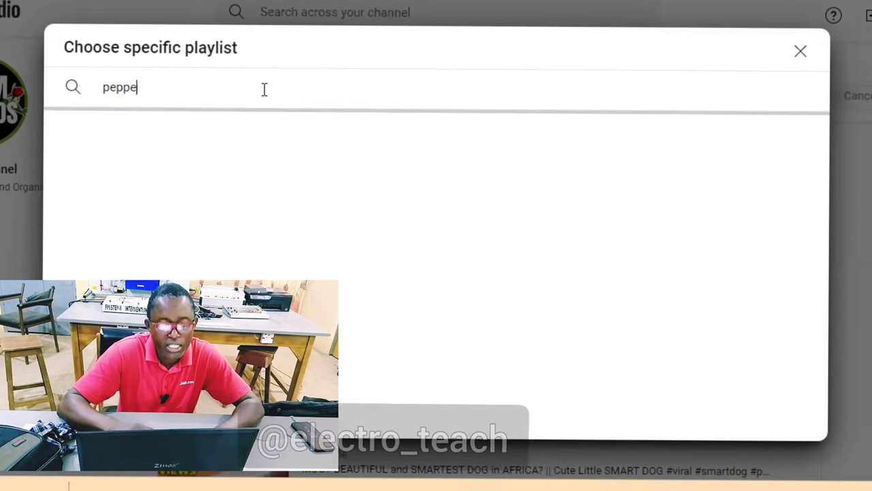
{"action": "type", "text": "r"}
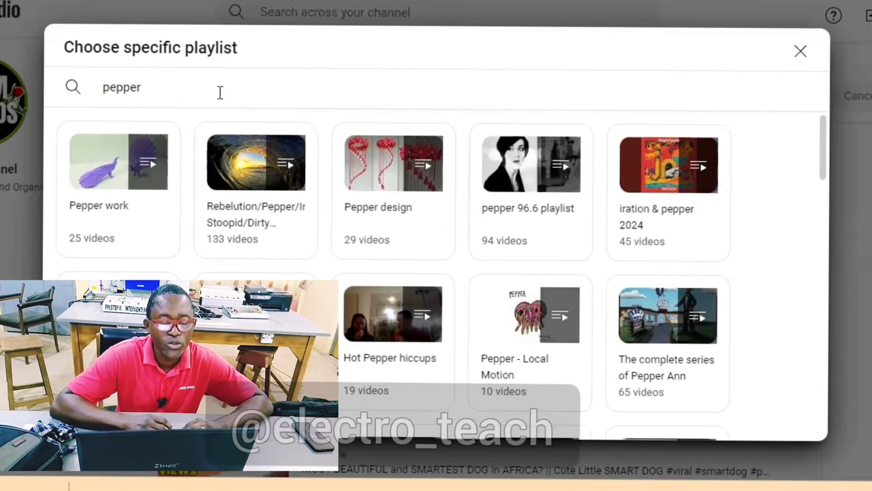
- Search YouTube playlists for "tomato" in place of the current search term
{"action": "key", "text": "BackSpace"}
{"action": "key", "text": "BackSpace"}
{"action": "key", "text": "BackSpace"}
{"action": "key", "text": "BackSpace"}
{"action": "key", "text": "BackSpace"}
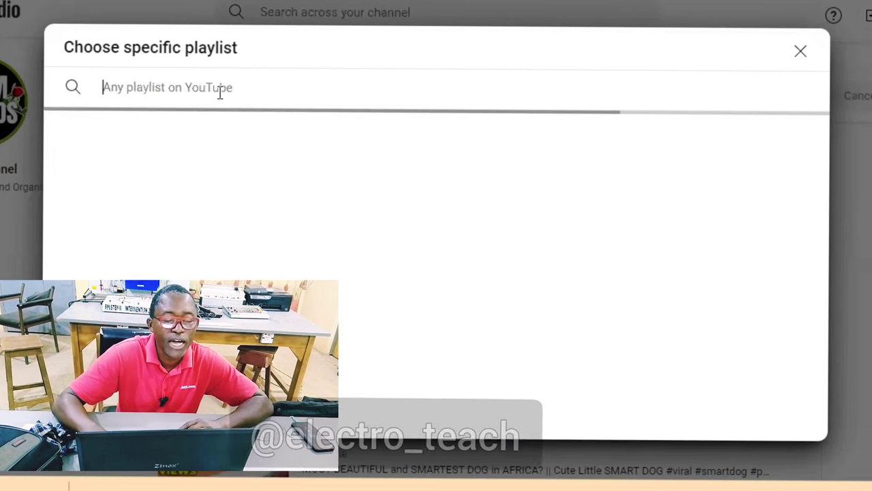
{"action": "type", "text": "tomato"}
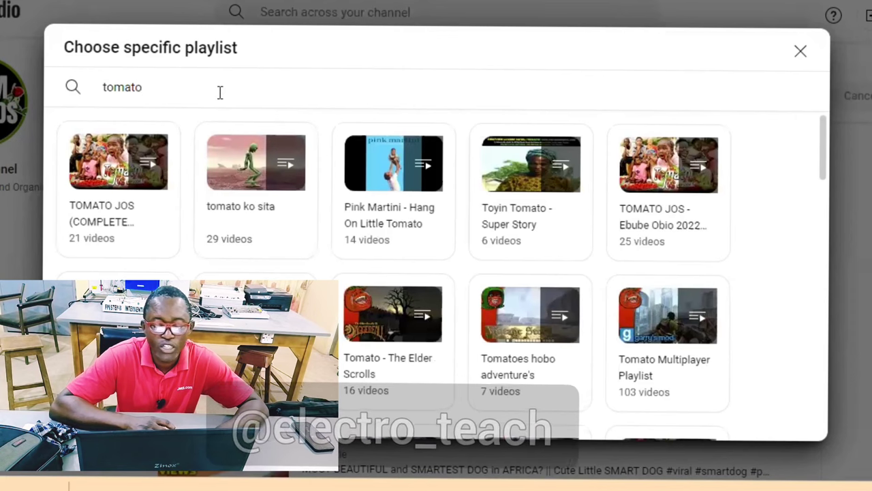
- Clear the playlist search and choose the channel's "Vegetable Gardening" playlist for the end screen's playlist element
{"action": "key", "text": "BackSpace"}
{"action": "key", "text": "BackSpace"}
{"action": "key", "text": "BackSpace"}
{"action": "key", "text": "BackSpace"}
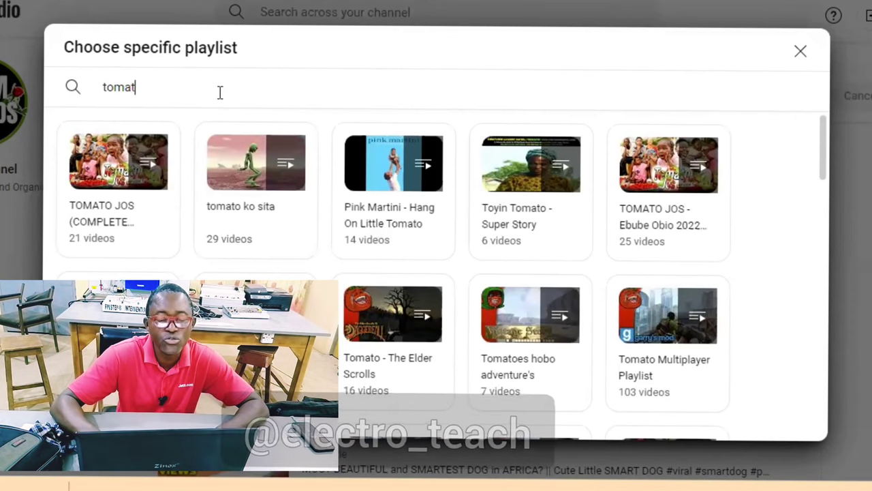
{"action": "key", "text": "BackSpace"}
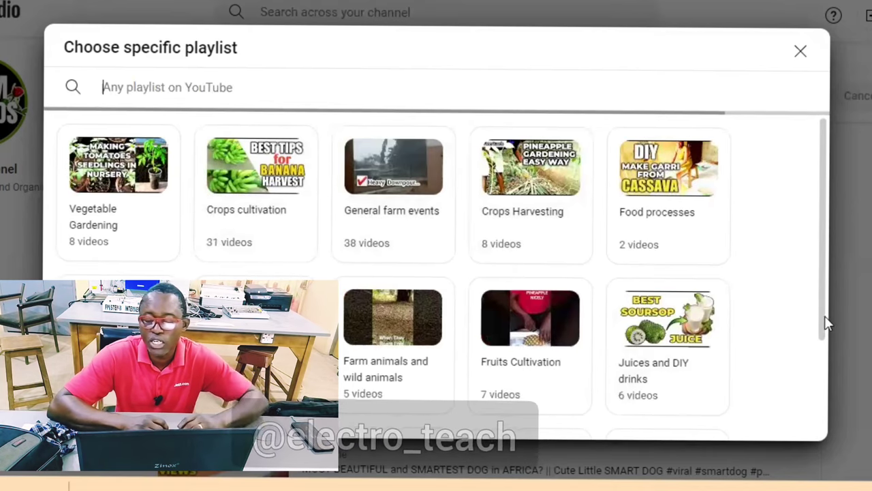
{"action": "scroll", "coordinate": [824, 392], "scroll_direction": "down", "scroll_amount": 2}
{"action": "scroll", "coordinate": [823, 391], "scroll_direction": "down", "scroll_amount": 3}
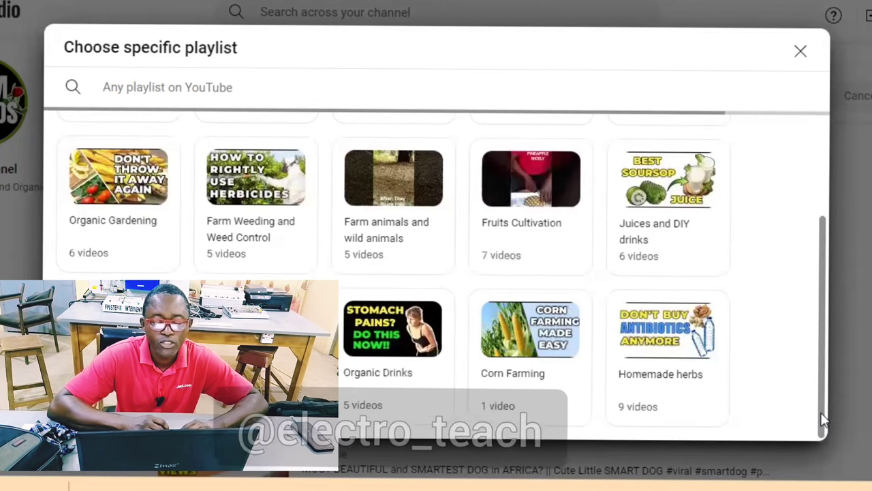
{"action": "left_click_drag", "start_coordinate": [822, 419], "coordinate": [813, 352]}
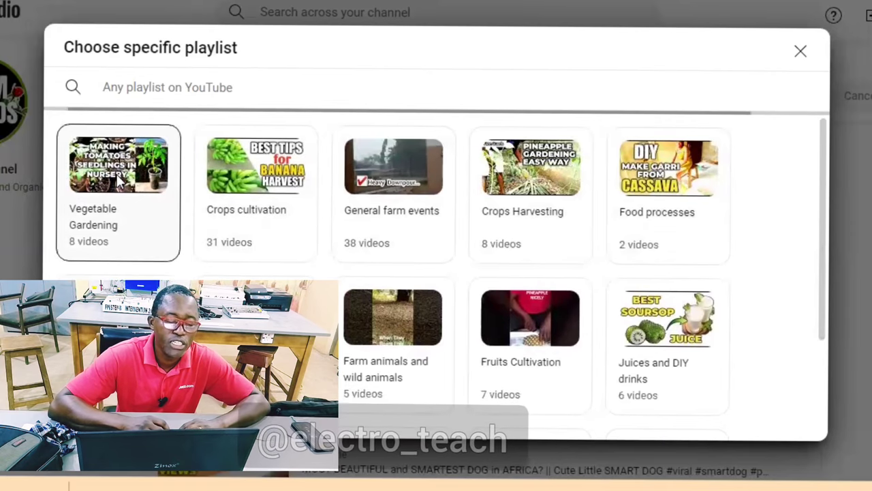
{"action": "left_click", "coordinate": [120, 208]}
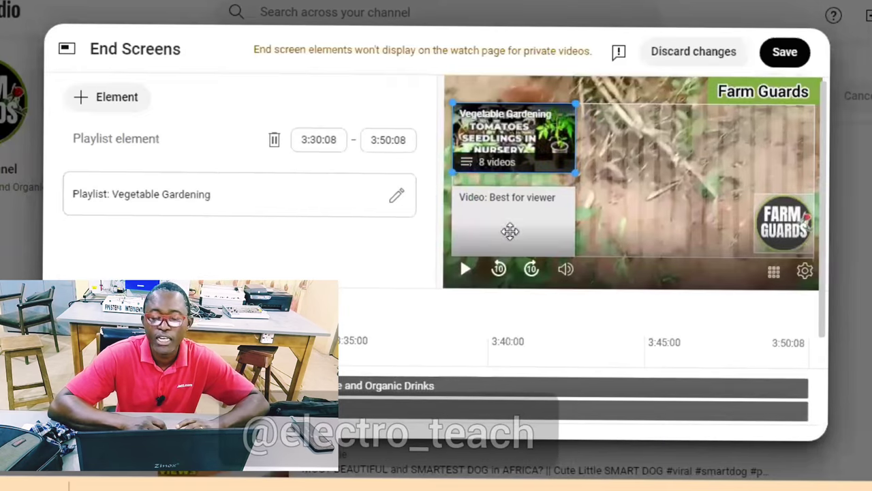
- Move the "Best for viewer" video element to the frame's upper-right corner and the playlist element to its lower-left, and save the end screen
{"action": "left_click", "coordinate": [517, 212]}
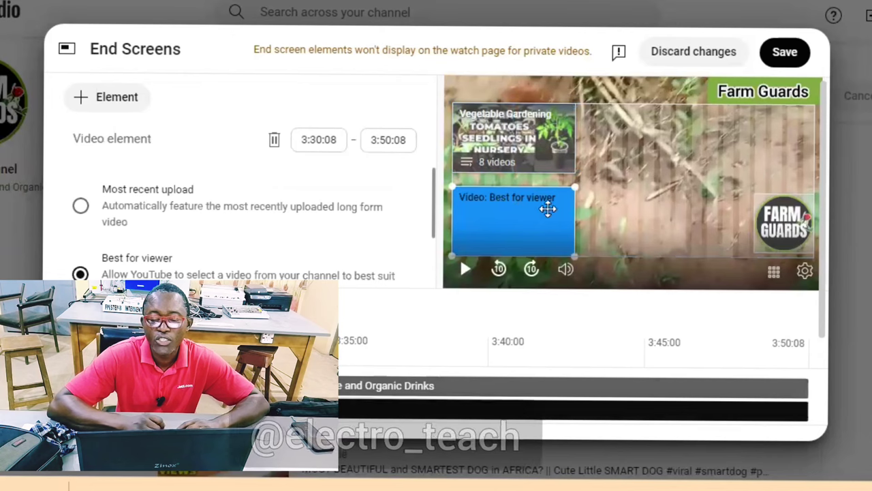
{"action": "right_click", "coordinate": [549, 214]}
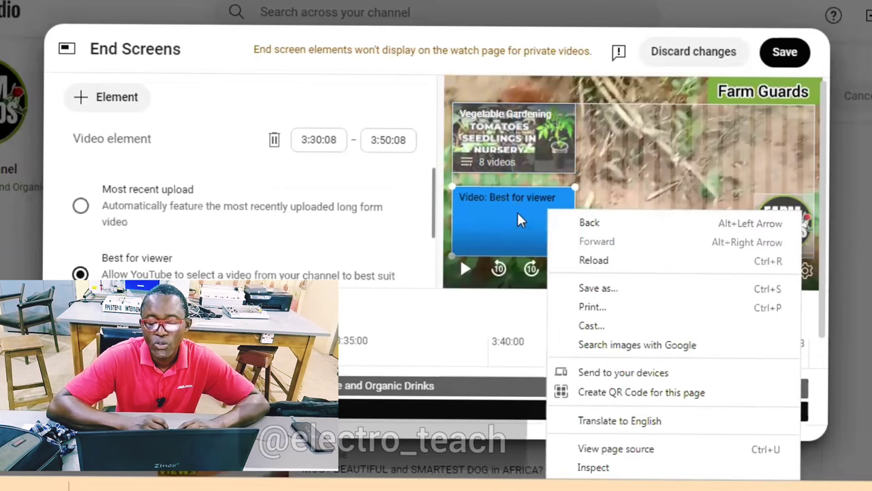
{"action": "left_click", "coordinate": [516, 213]}
{"action": "left_click_drag", "start_coordinate": [546, 214], "coordinate": [786, 136]}
{"action": "left_click_drag", "start_coordinate": [541, 141], "coordinate": [547, 223]}
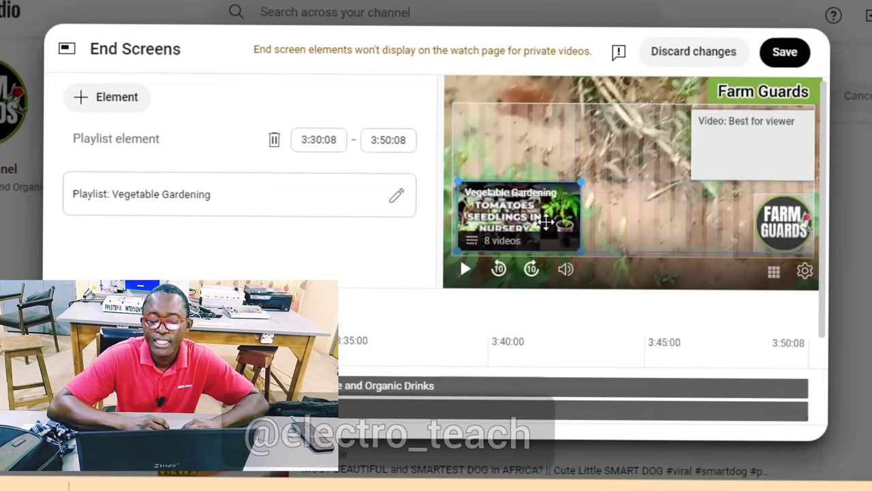
{"action": "left_click", "coordinate": [777, 140]}
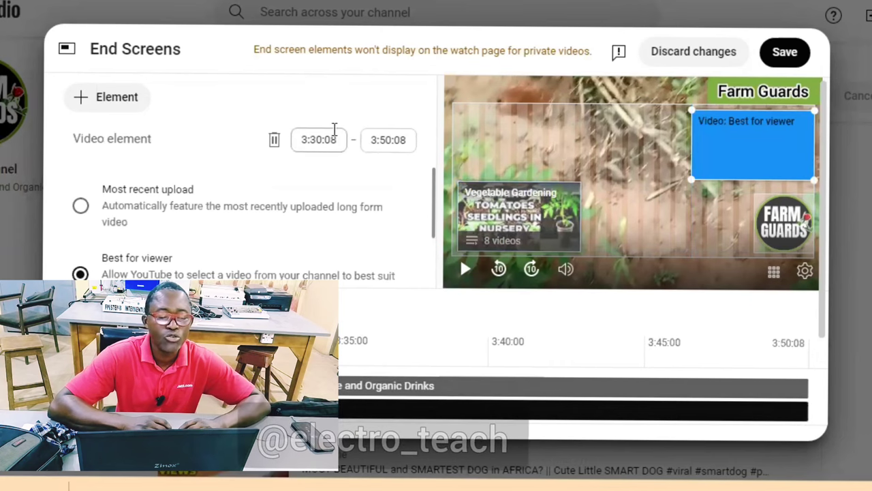
{"action": "left_click", "coordinate": [783, 53]}
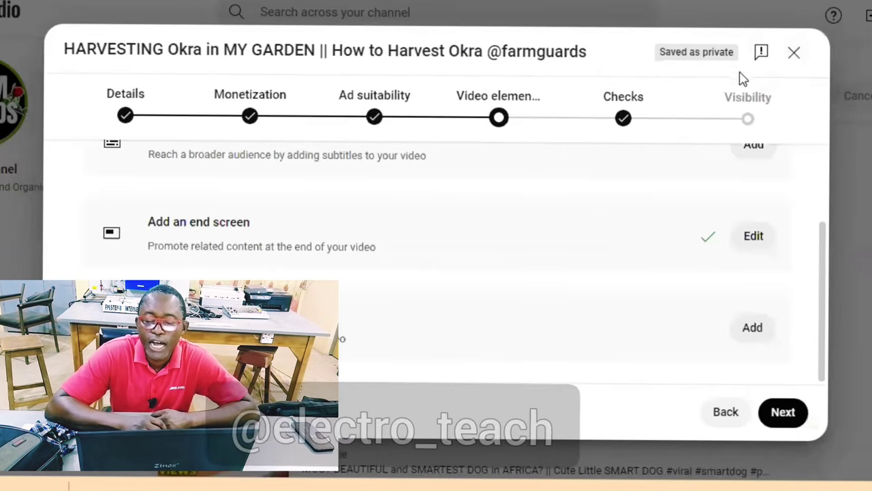
- Add a video card at 0:00:00 linking to "HOW to Plant UGU (Fluted Pumpkin) VEGETABLE" and save the cards
{"action": "left_click", "coordinate": [753, 329]}
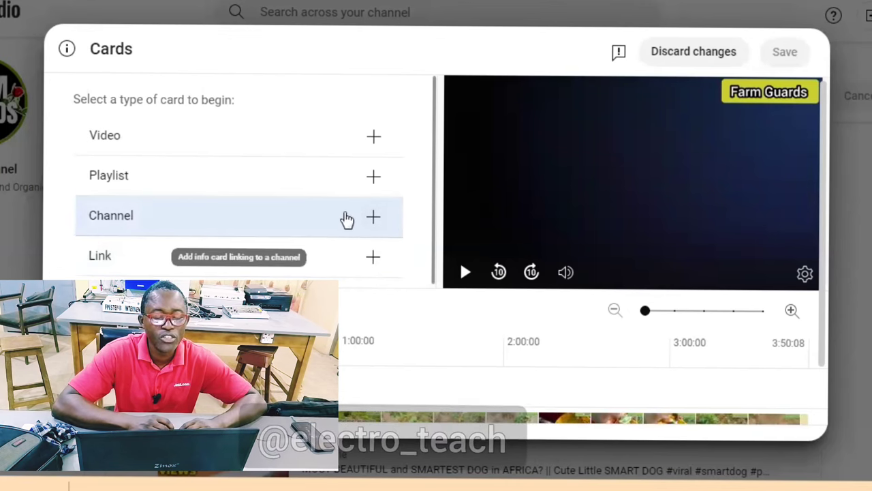
{"action": "left_click", "coordinate": [374, 140]}
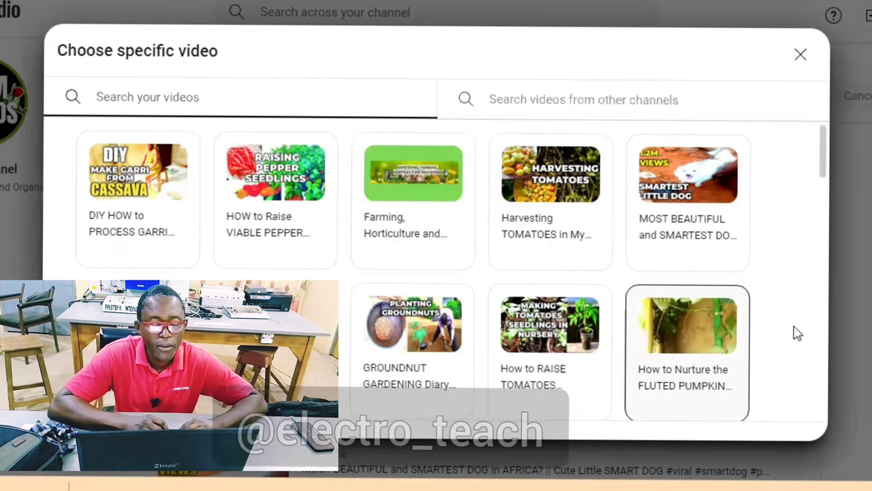
{"action": "scroll", "coordinate": [825, 182], "scroll_direction": "down", "scroll_amount": 2}
{"action": "left_click_drag", "start_coordinate": [825, 182], "coordinate": [828, 201]}
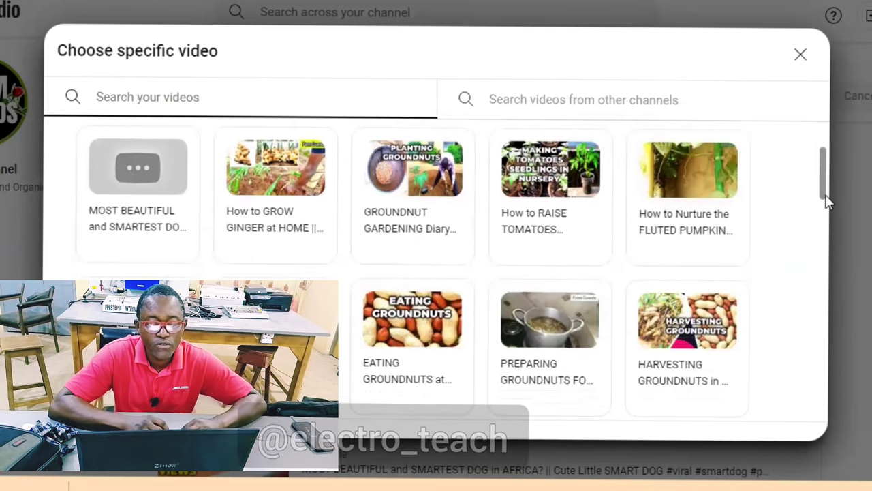
{"action": "left_click_drag", "start_coordinate": [825, 194], "coordinate": [827, 254]}
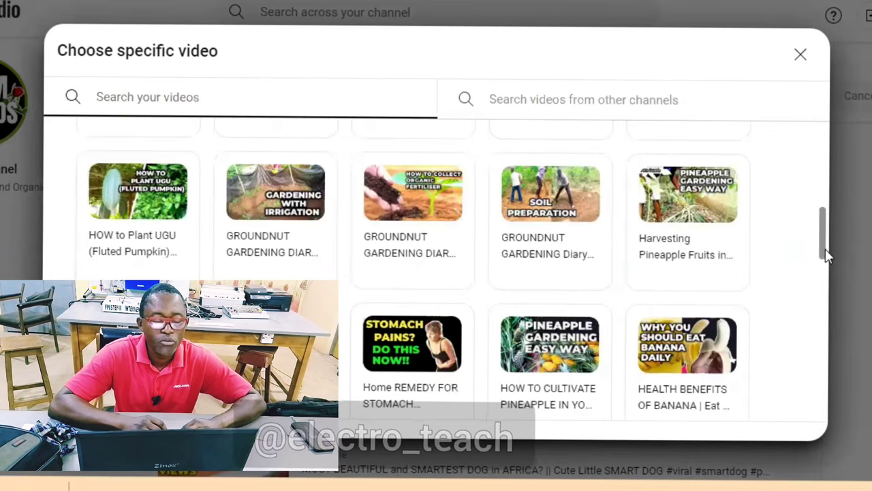
{"action": "left_click", "coordinate": [139, 213]}
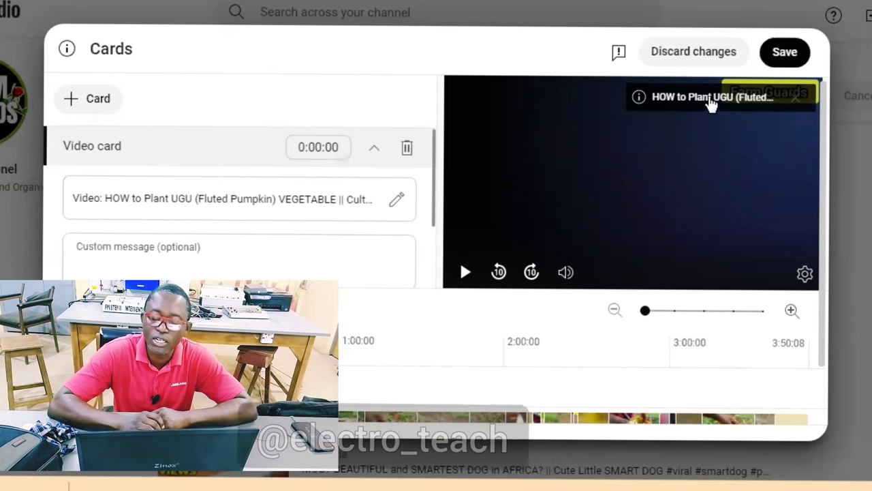
{"action": "left_click", "coordinate": [784, 53]}
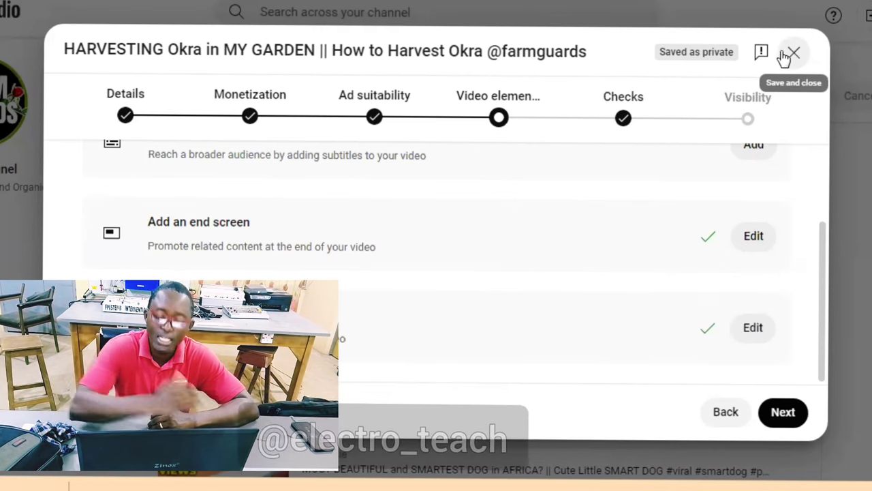
- Advance to the Checks stage and review the copyright and ad suitability results
{"action": "left_click", "coordinate": [782, 412]}
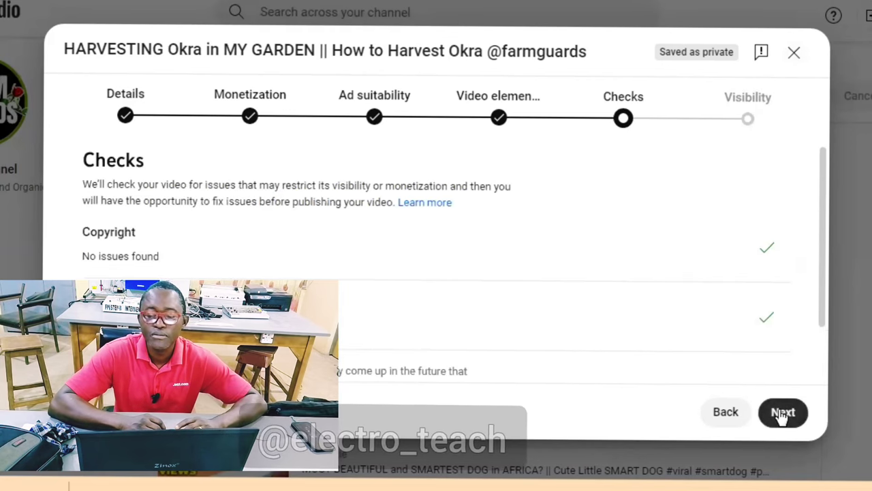
{"action": "left_click_drag", "start_coordinate": [823, 181], "coordinate": [813, 69]}
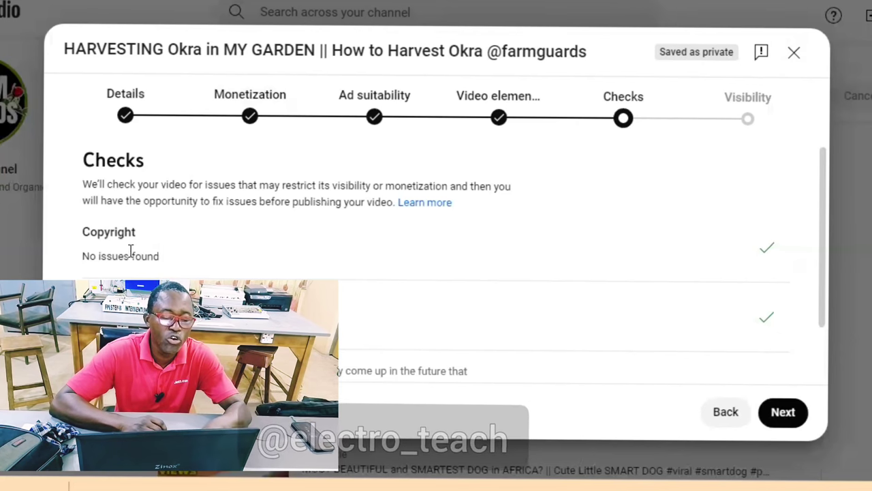
{"action": "left_click_drag", "start_coordinate": [123, 258], "coordinate": [82, 261]}
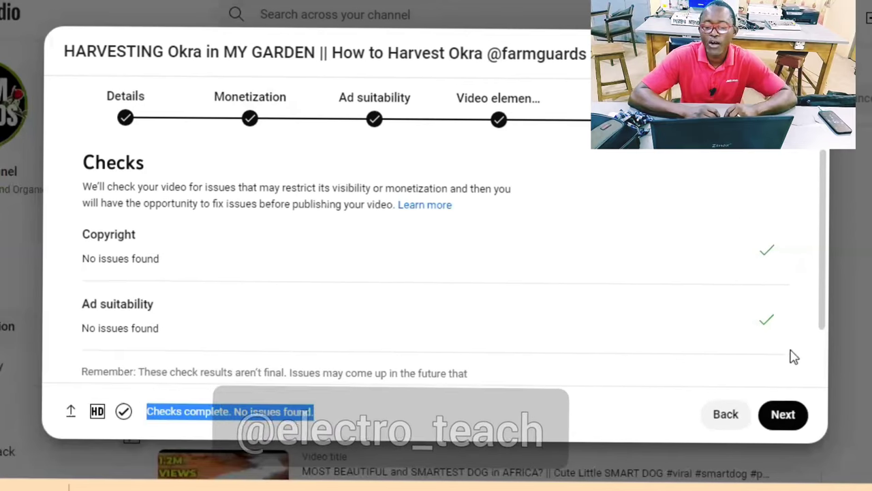
- Advance to the Visibility stage and review the save or publish choices, the scheduling options and the pre-publish checklist
{"action": "left_click", "coordinate": [781, 415]}
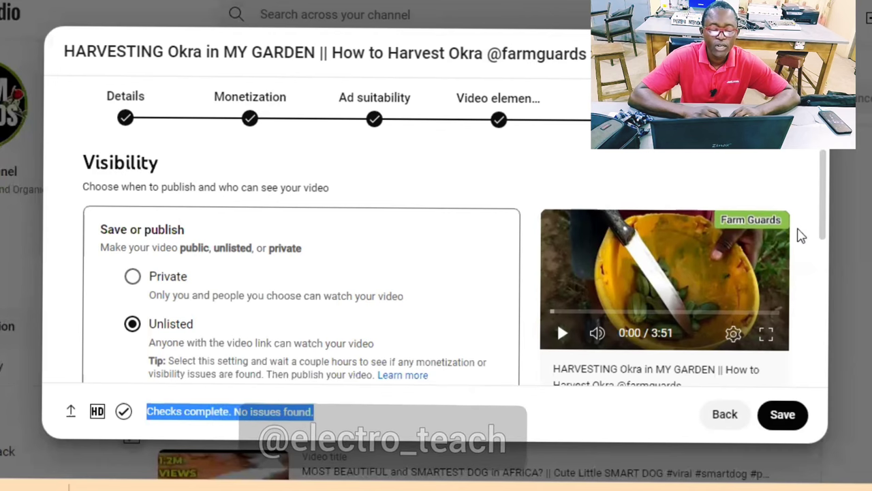
{"action": "left_click_drag", "start_coordinate": [822, 211], "coordinate": [830, 266]}
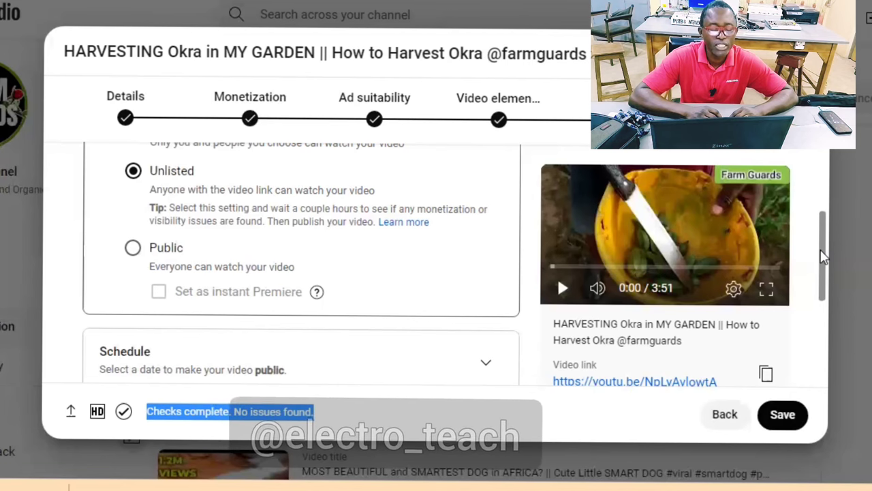
{"action": "left_click_drag", "start_coordinate": [824, 257], "coordinate": [811, 160]}
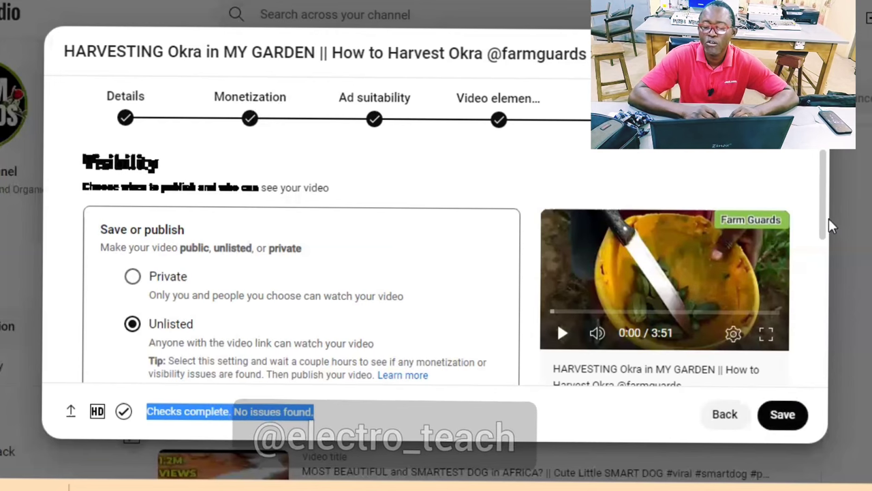
{"action": "left_click_drag", "start_coordinate": [826, 208], "coordinate": [830, 339]}
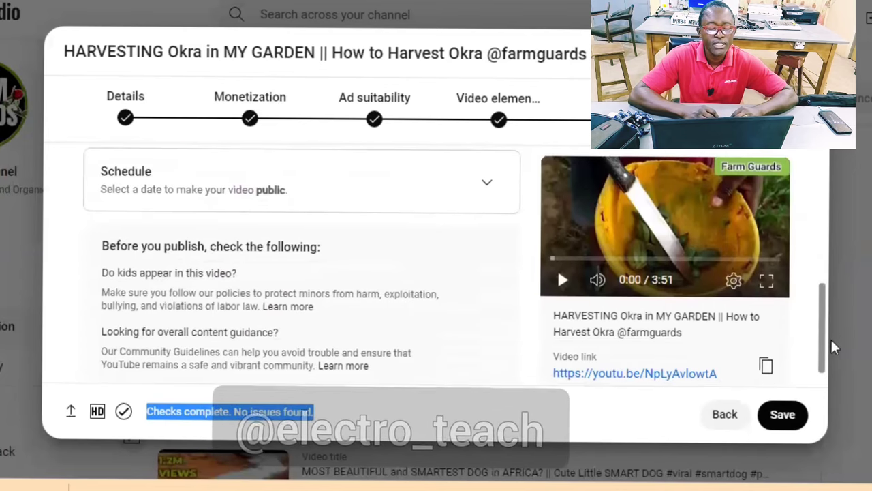
{"action": "left_click", "coordinate": [488, 187]}
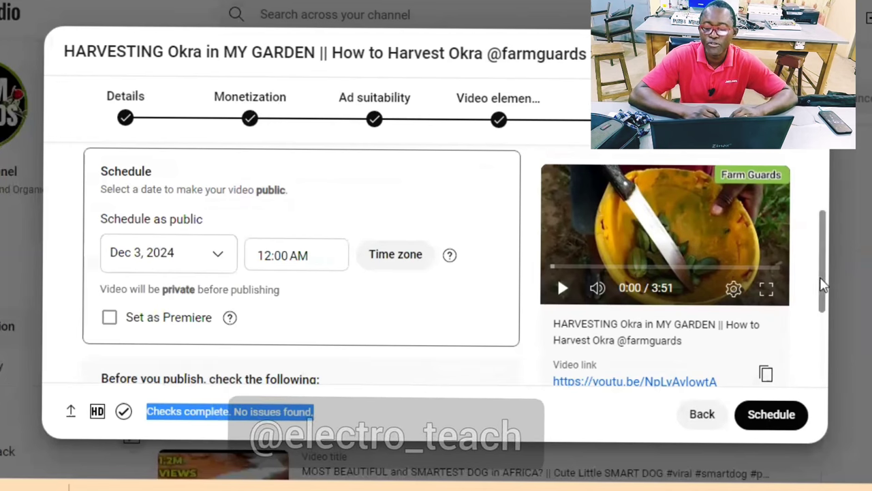
{"action": "scroll", "coordinate": [823, 320], "scroll_direction": "down", "scroll_amount": 1}
{"action": "scroll", "coordinate": [831, 363], "scroll_direction": "down", "scroll_amount": 2}
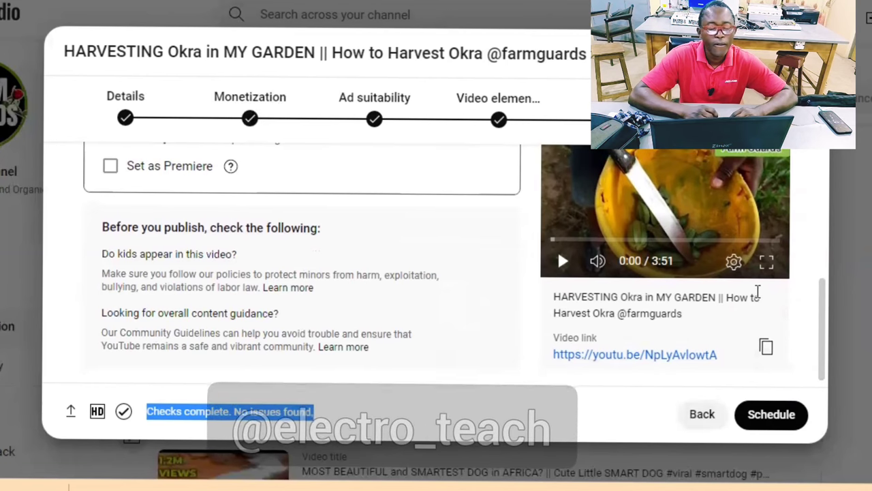
{"action": "scroll", "coordinate": [812, 247], "scroll_direction": "up", "scroll_amount": 4}
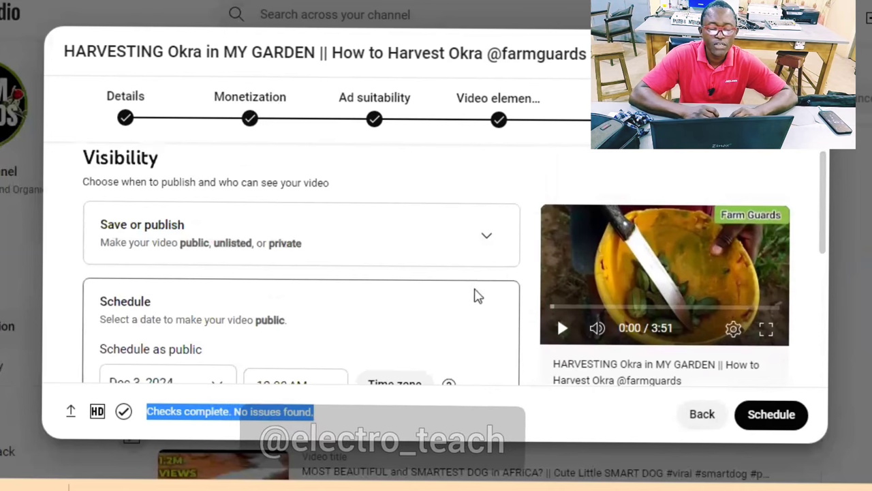
- Switch back from scheduling to the save or publish options and save the video as Unlisted
{"action": "left_click", "coordinate": [487, 236]}
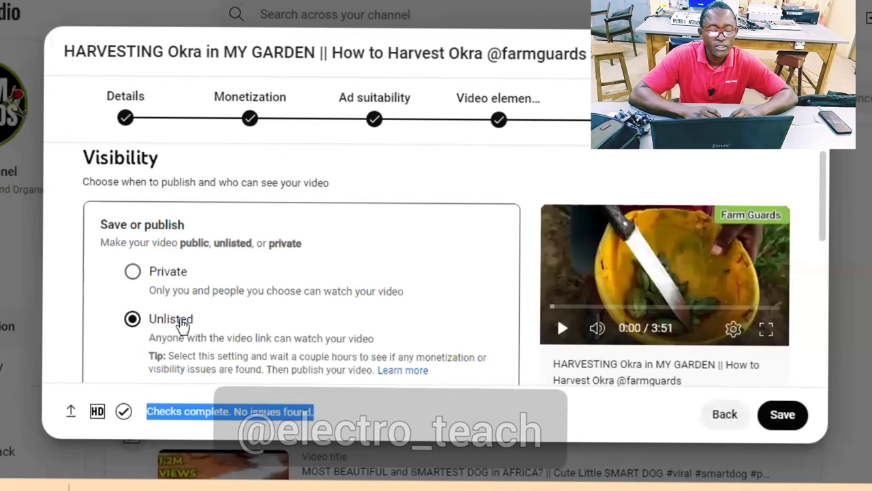
{"action": "left_click", "coordinate": [780, 415]}
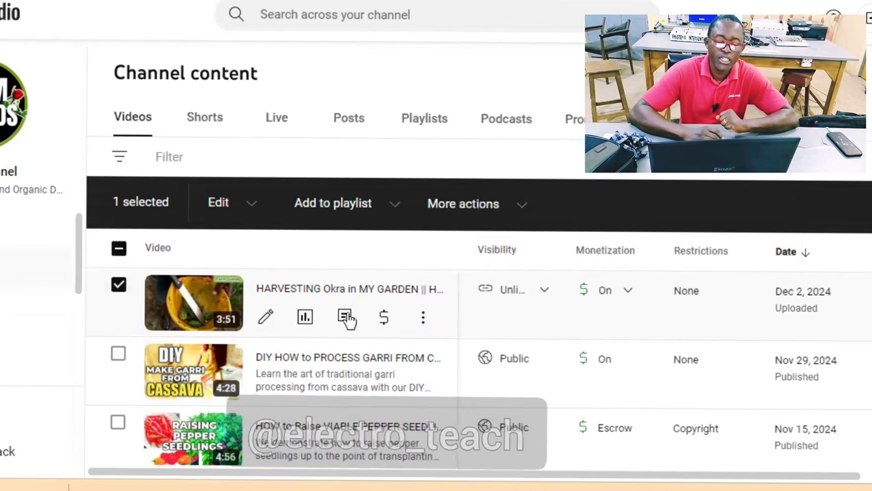
- Open the uploaded okra video's details for editing and go to its thumbnail options
{"action": "left_click", "coordinate": [265, 324]}
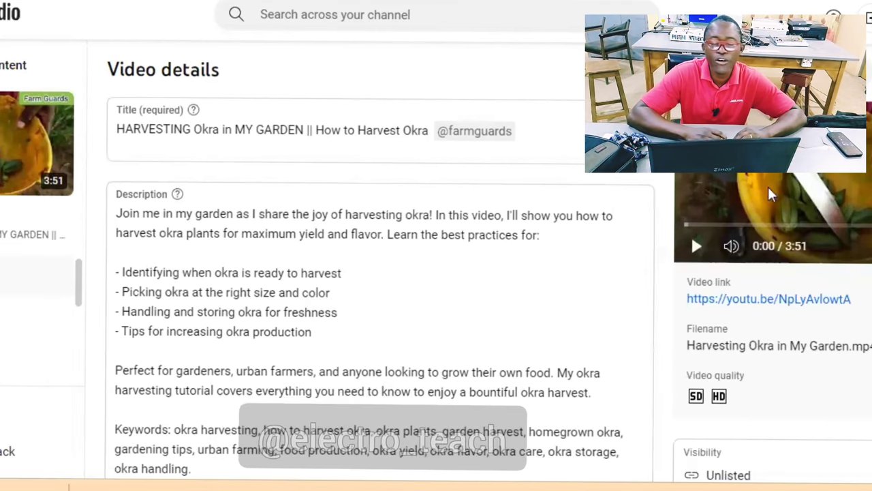
{"action": "scroll", "coordinate": [382, 287], "scroll_direction": "down", "scroll_amount": 1}
{"action": "scroll", "coordinate": [381, 287], "scroll_direction": "down", "scroll_amount": 8}
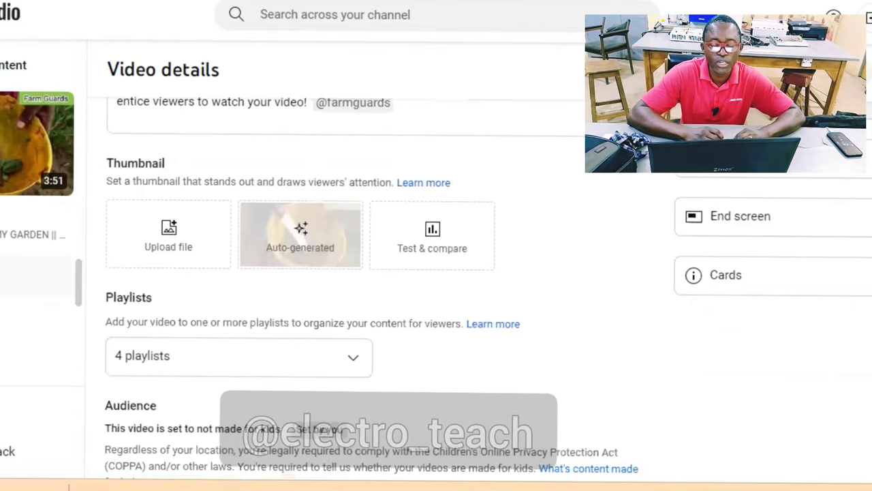
{"action": "scroll", "coordinate": [381, 286], "scroll_direction": "up", "scroll_amount": 1}
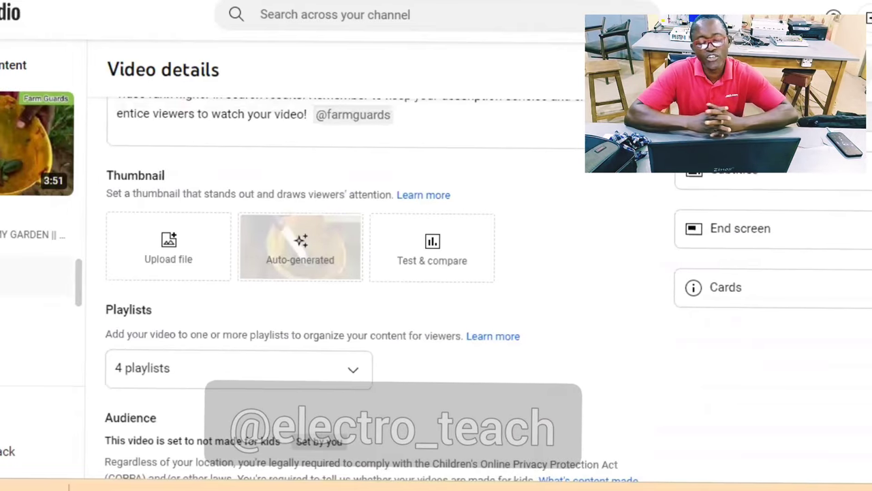